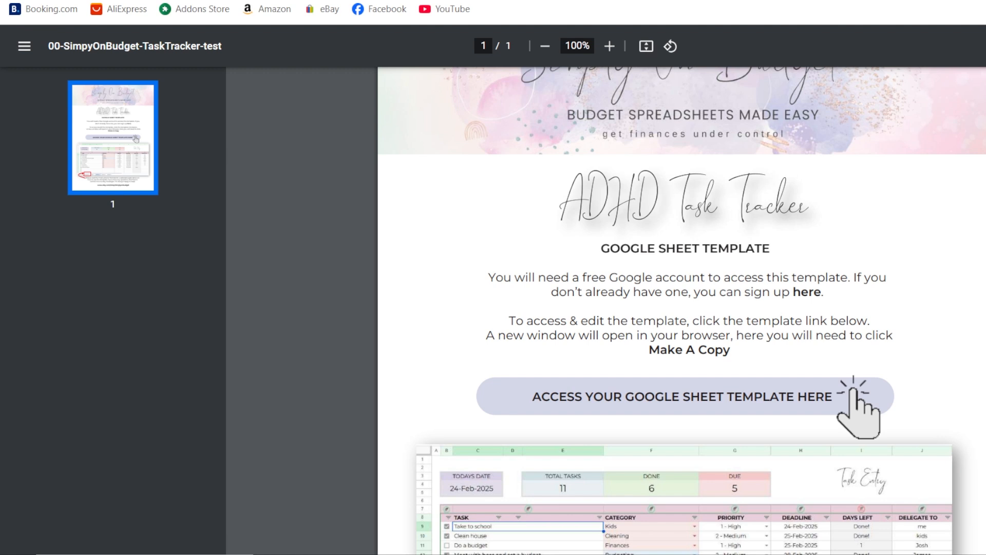
Open the Google Sheet template link in the ADHD Task Tracker PDF and make a copy of 23-SimplyOnBudget-TaskSorter-Final00
scroll(682, 308, "up", 1)
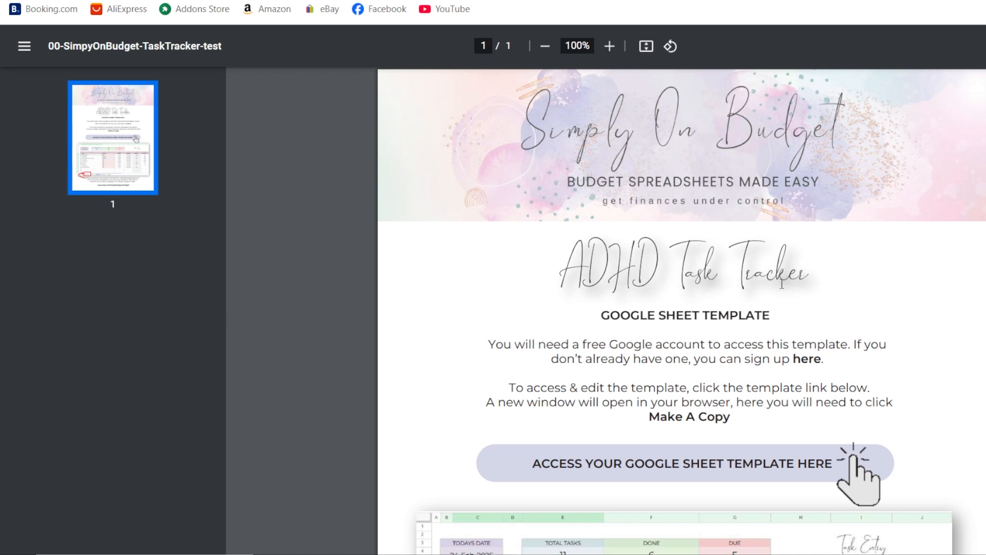
scroll(630, 358, "down", 3)
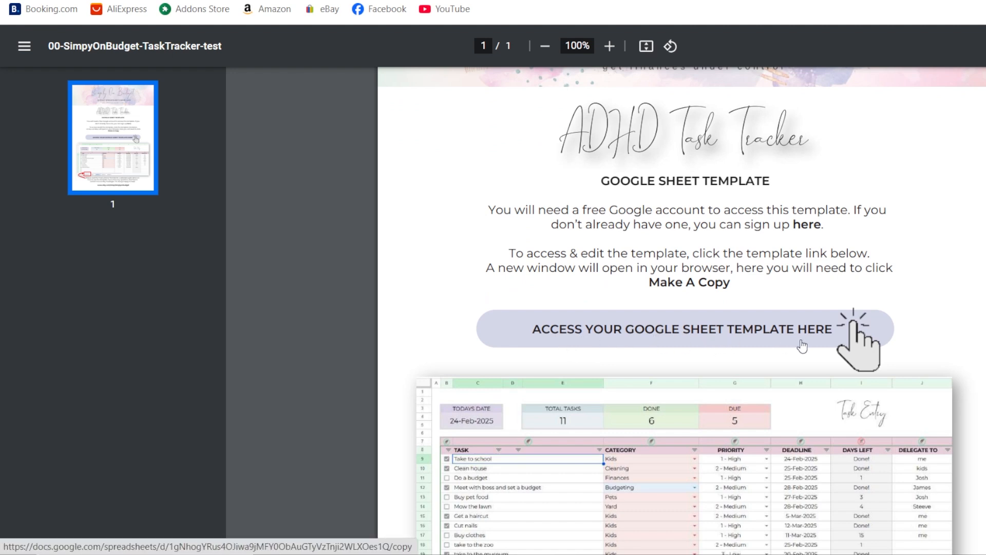
scroll(681, 311, "down", 3)
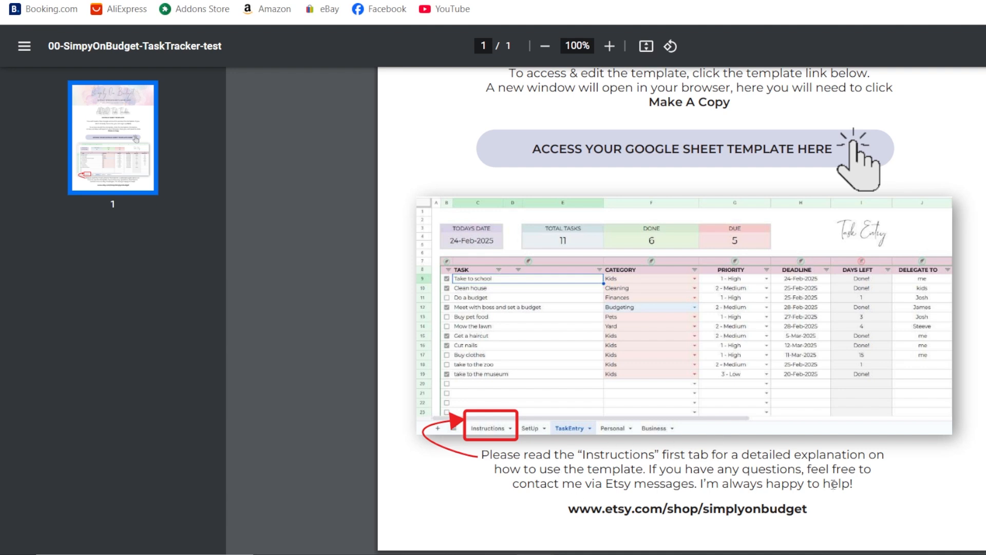
scroll(841, 413, "up", 5)
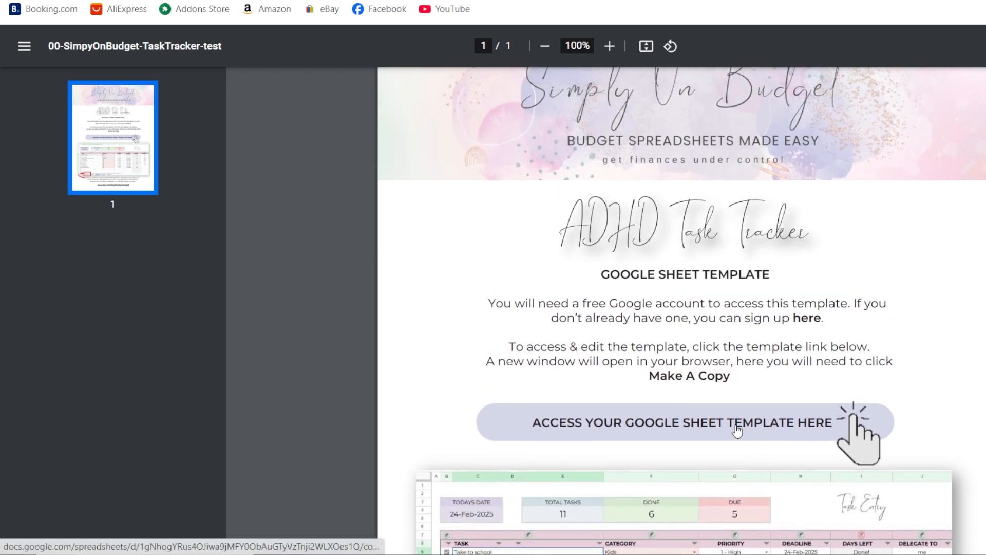
left_click(737, 431)
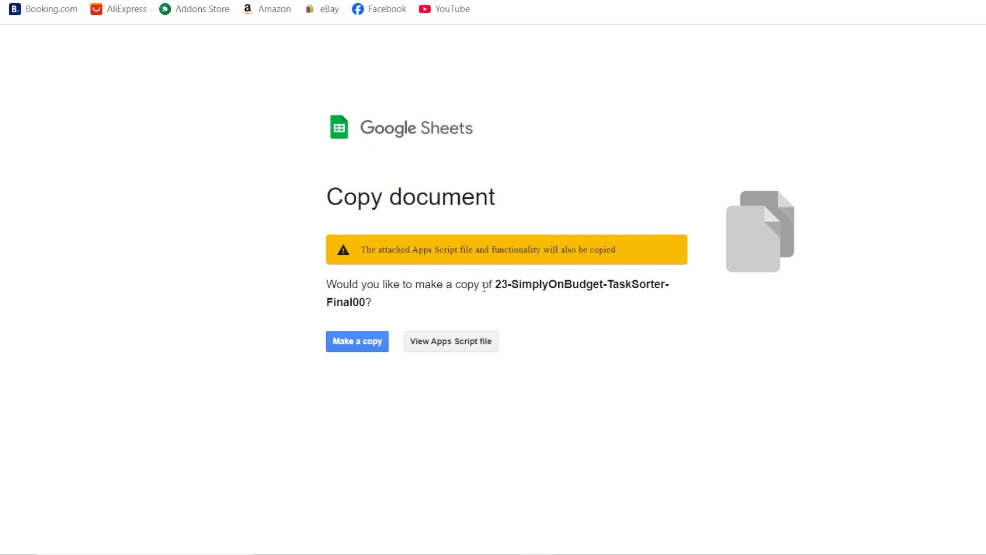
left_click(364, 345)
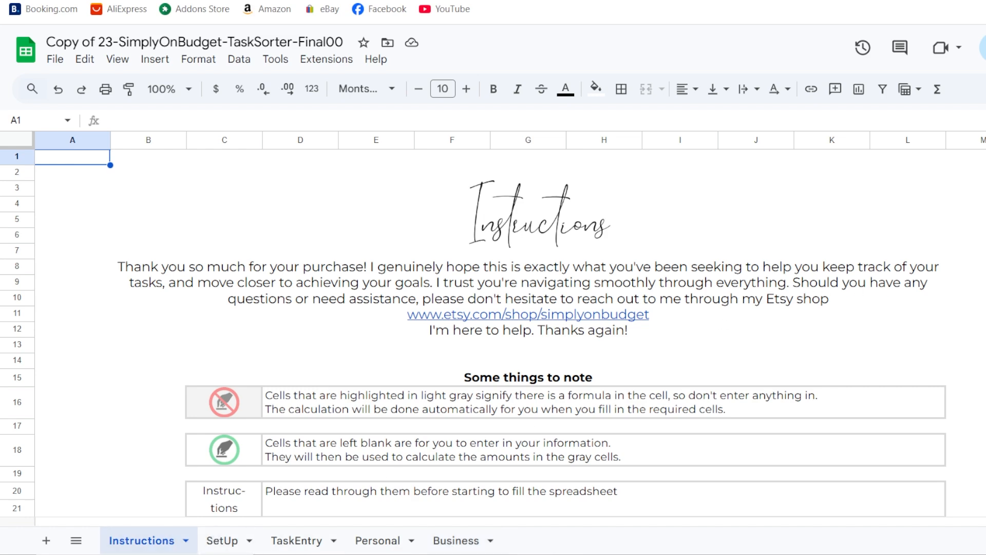
Read through the numbered guidance on the Instructions sheet from start to end and return to its beginning
scroll(493, 332, "down", 8)
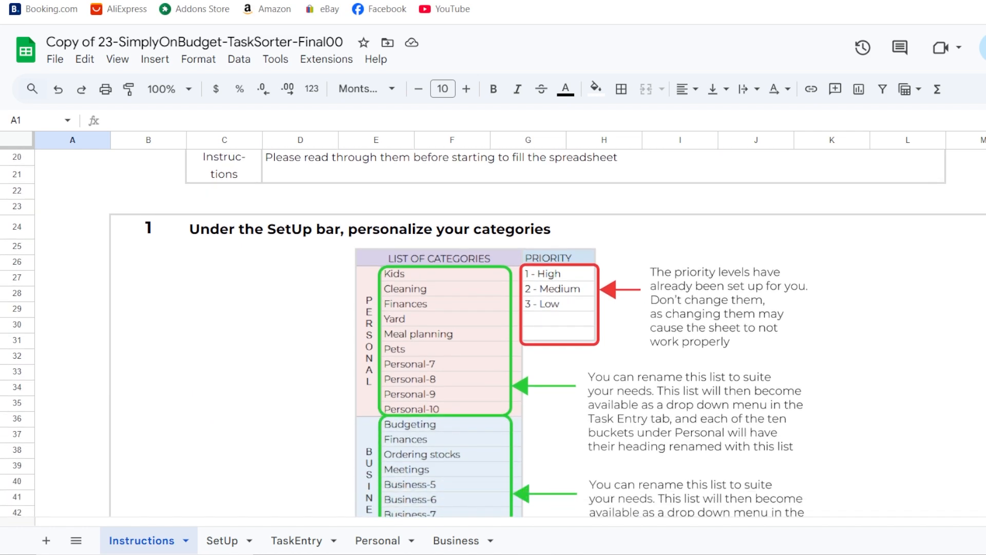
scroll(493, 332, "down", 10)
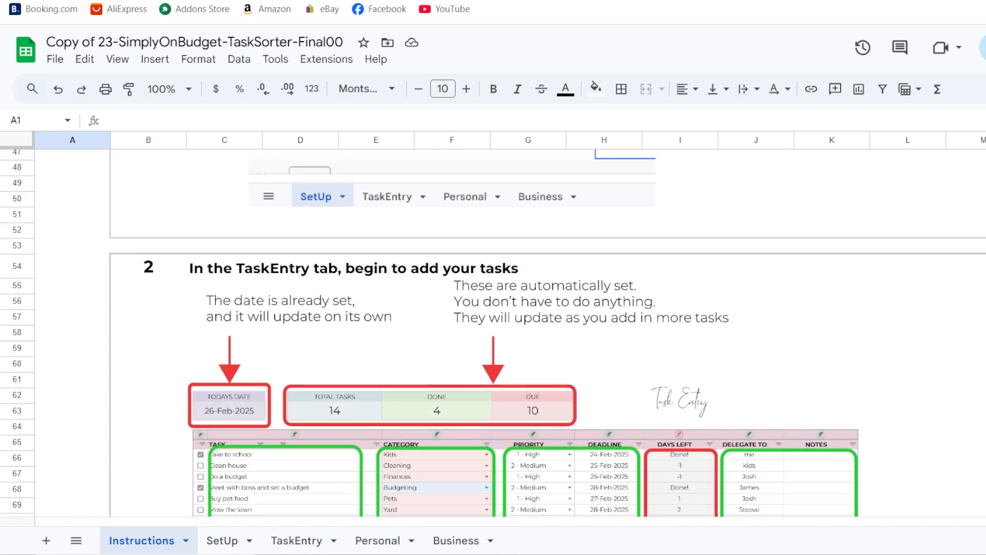
scroll(493, 332, "down", 11)
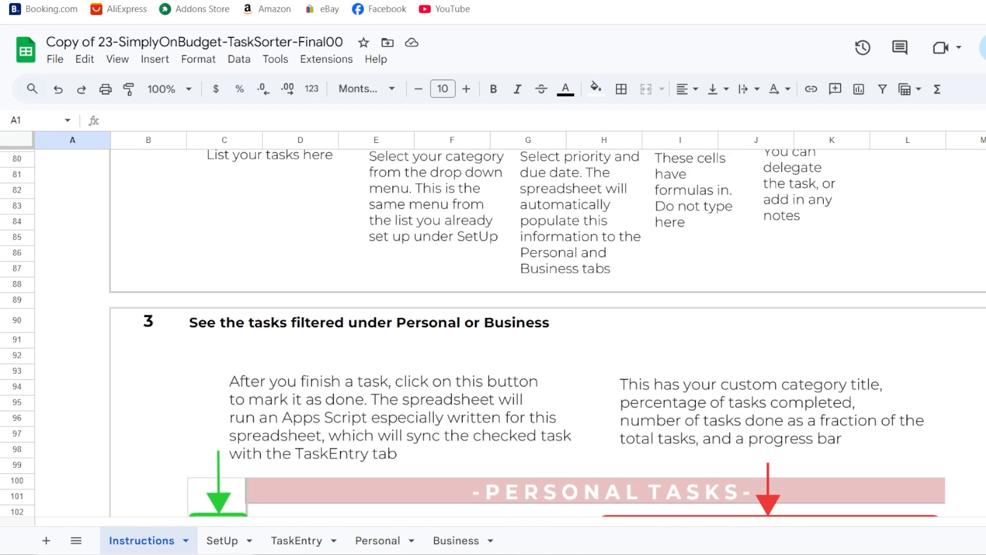
scroll(494, 332, "down", 11)
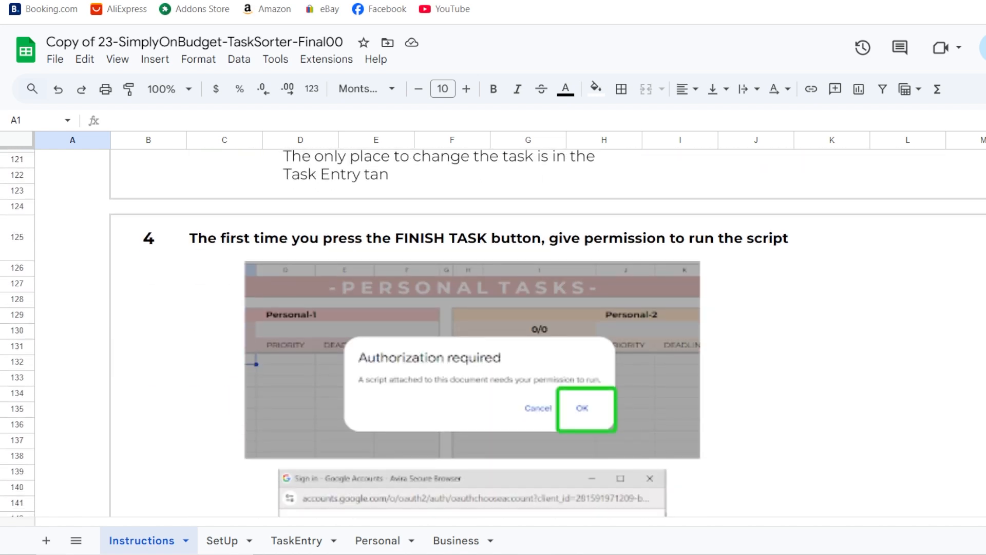
scroll(493, 331, "down", 20)
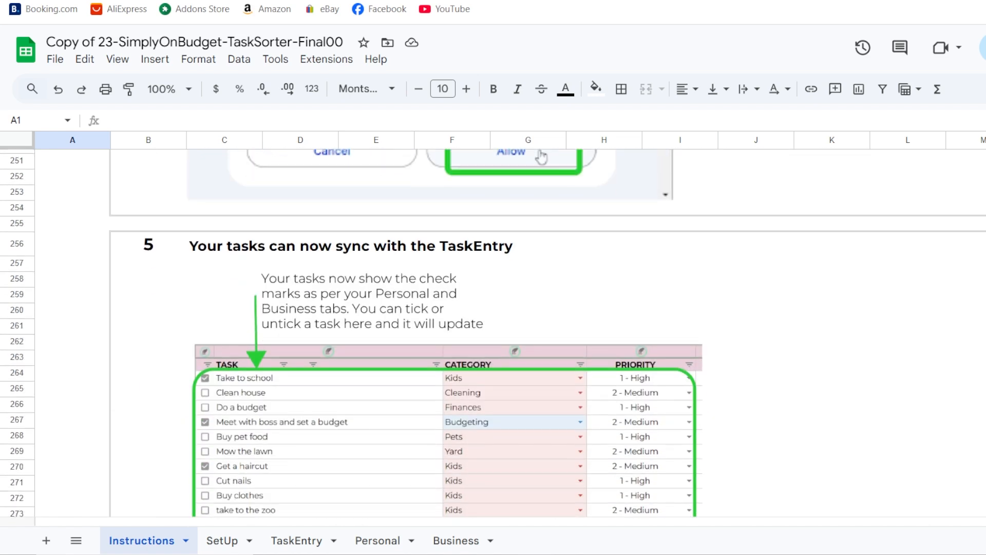
scroll(493, 332, "down", 10)
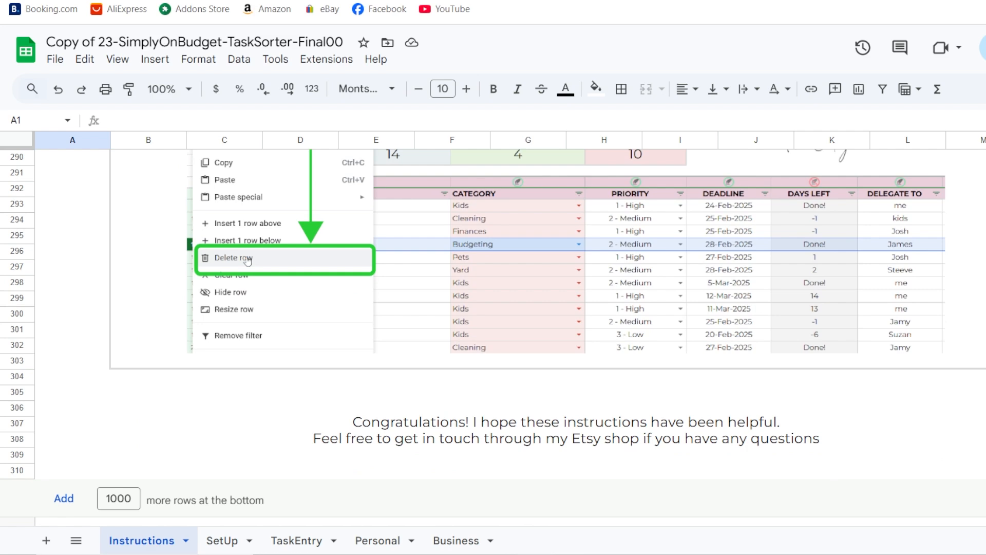
scroll(813, 393, "up", 20)
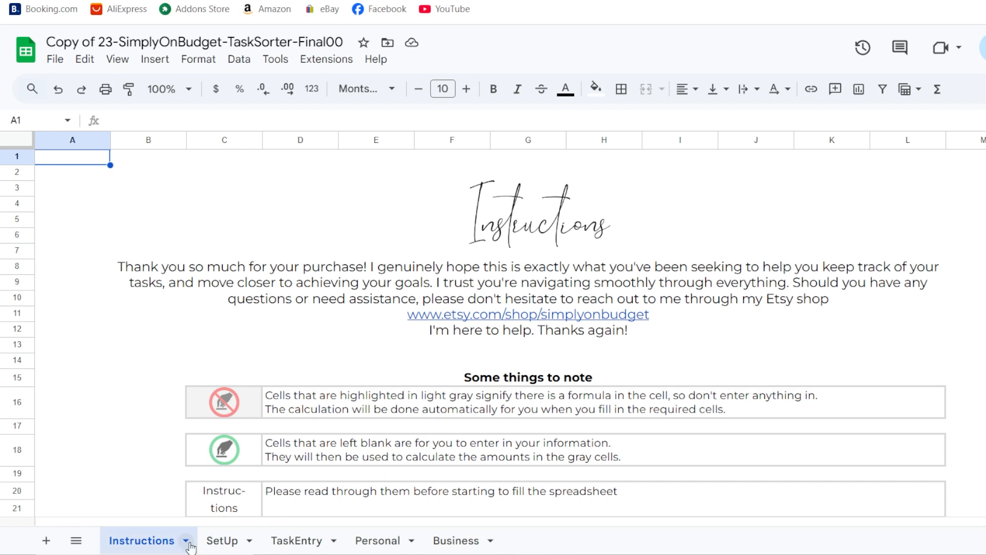
View the category list on the SetUp sheet and check the category options offered in cell F9 of TaskEntry
left_click(223, 544)
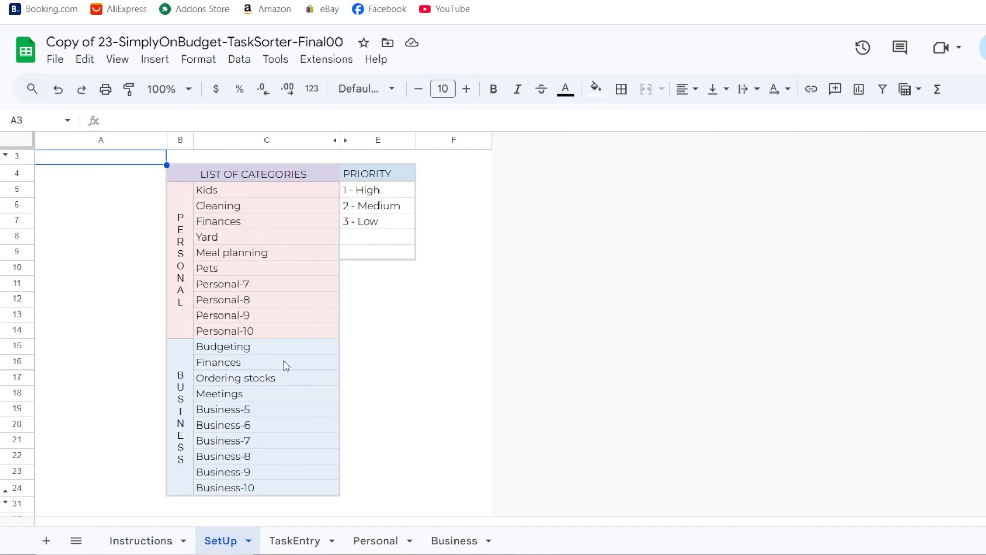
left_click(313, 546)
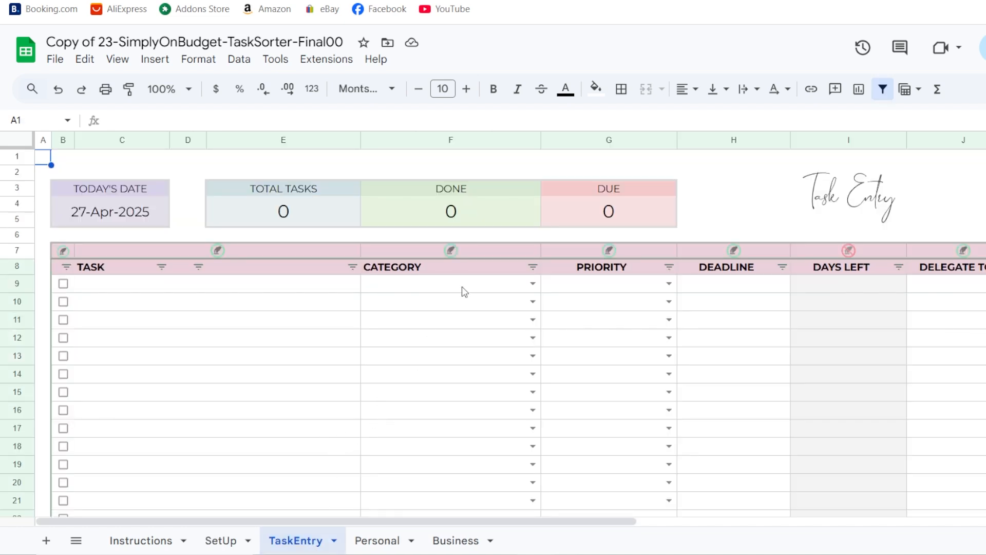
left_click(532, 283)
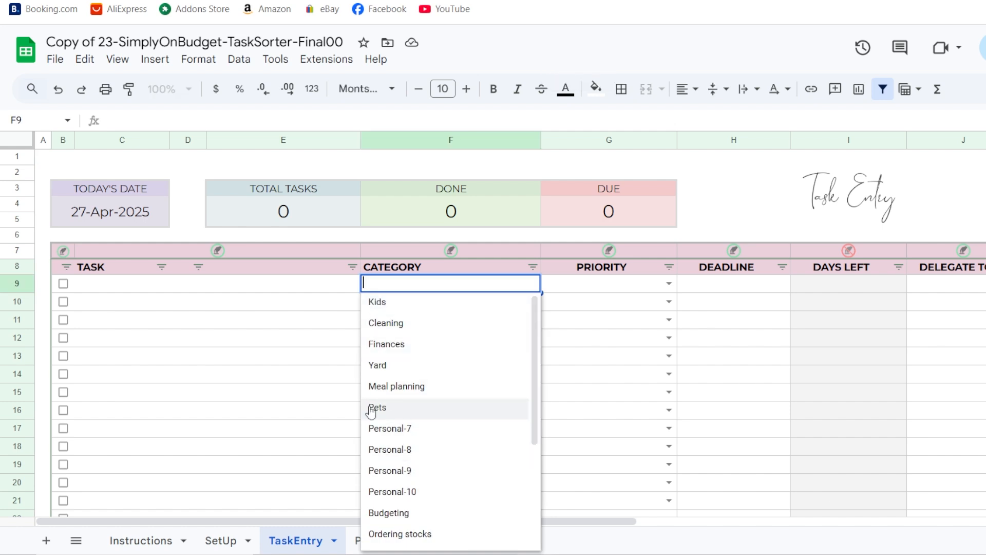
left_click(320, 358)
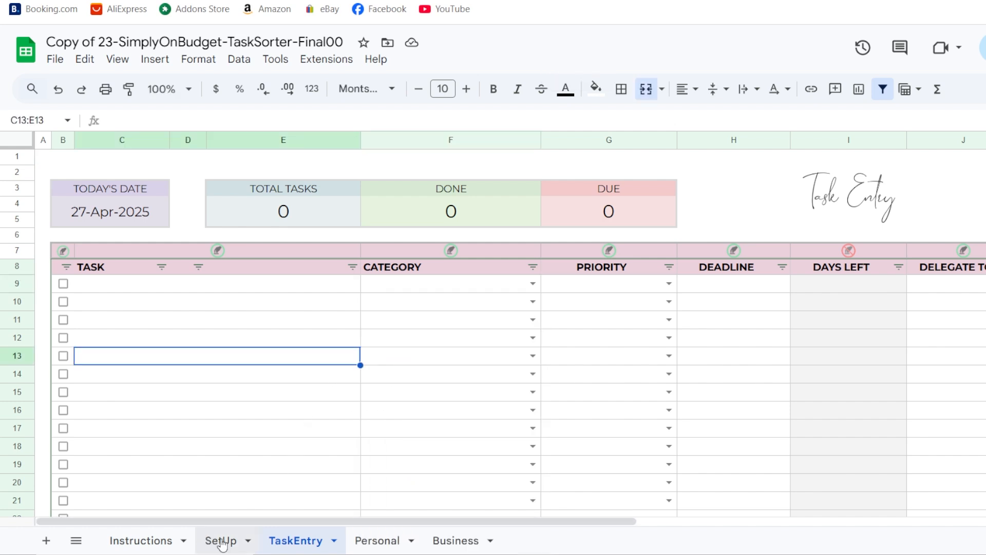
Select the personal categories C5:C14 on the SetUp sheet and compare them with the section headings on the Personal sheet
left_click(205, 541)
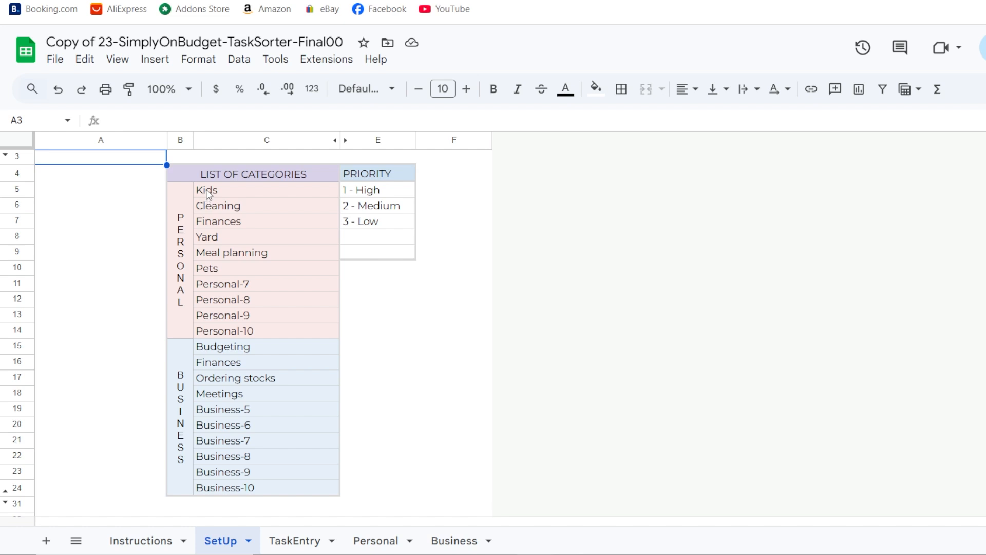
left_click_drag(208, 189, 218, 337)
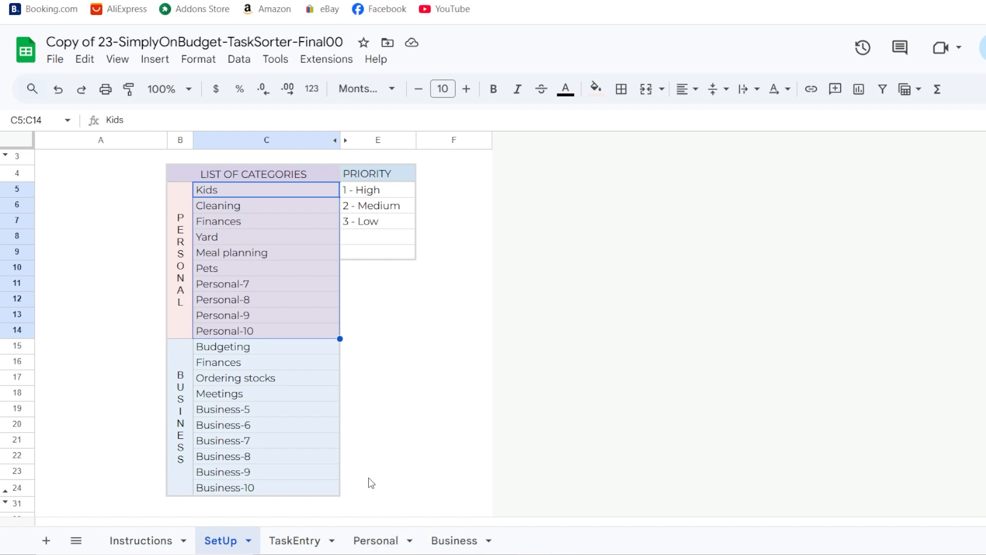
left_click(375, 542)
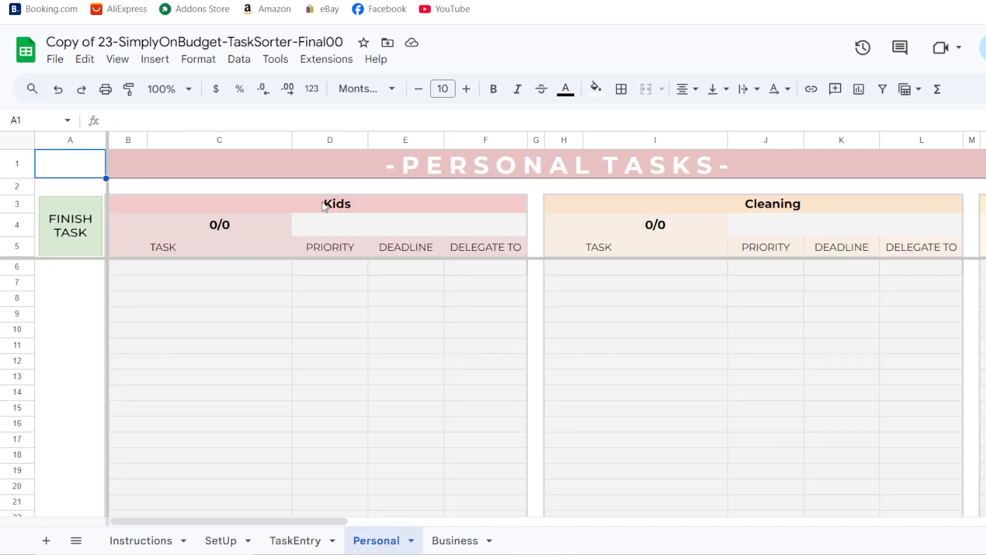
left_click(324, 203)
left_click(738, 208)
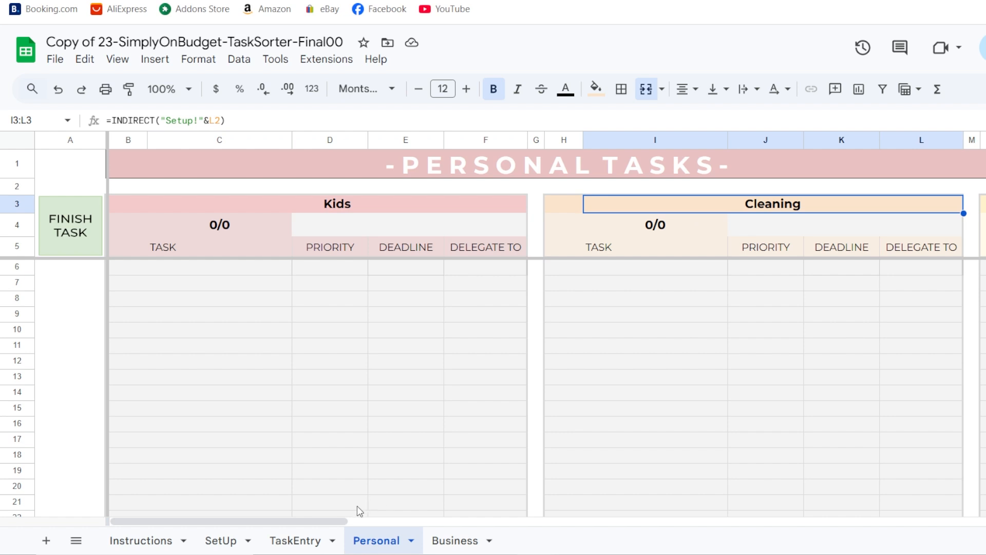
left_click_drag(331, 520, 296, 550)
left_click(751, 190)
Revisit the TaskEntry and SetUp sheets, and check the Kids and Cleaning headings and further sections on the Personal sheet
left_click(296, 546)
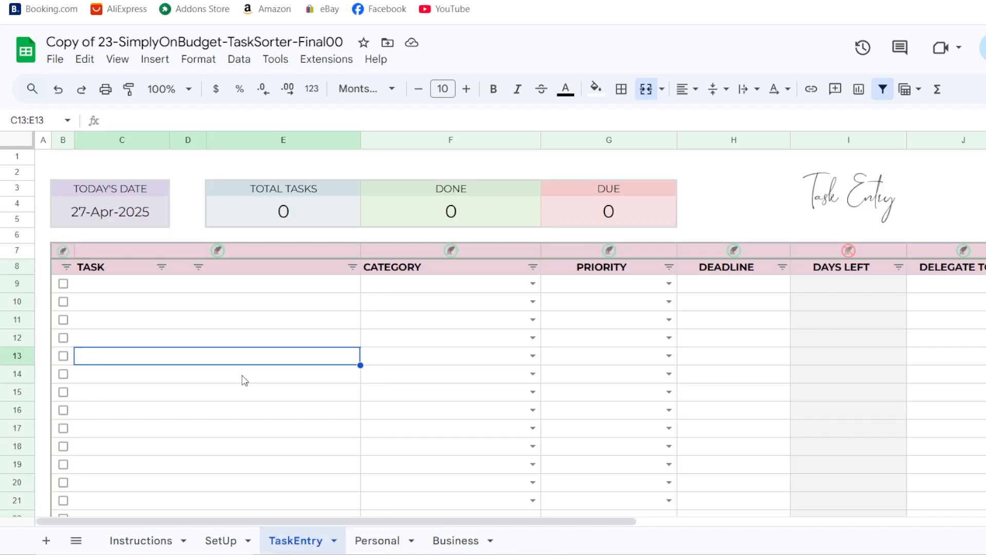
left_click(220, 539)
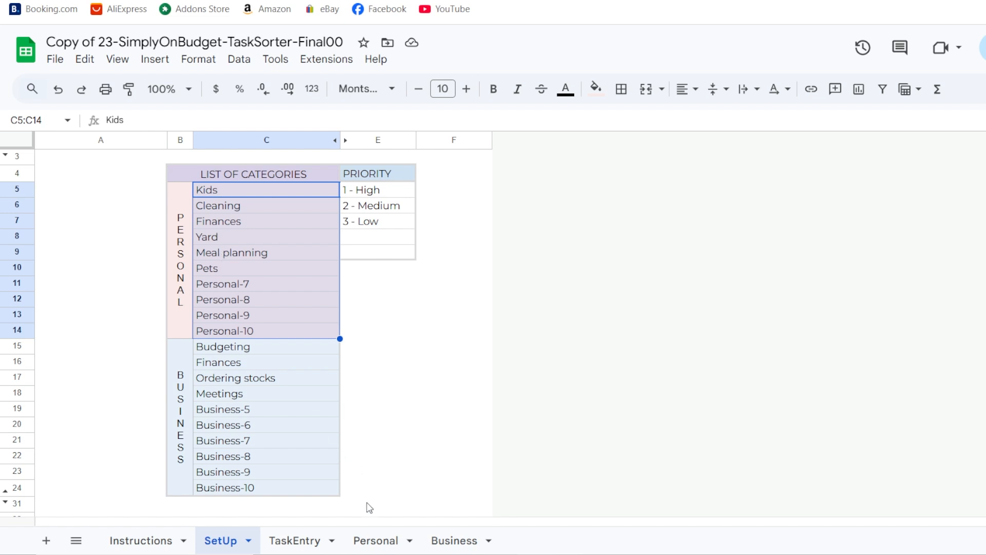
left_click(390, 546)
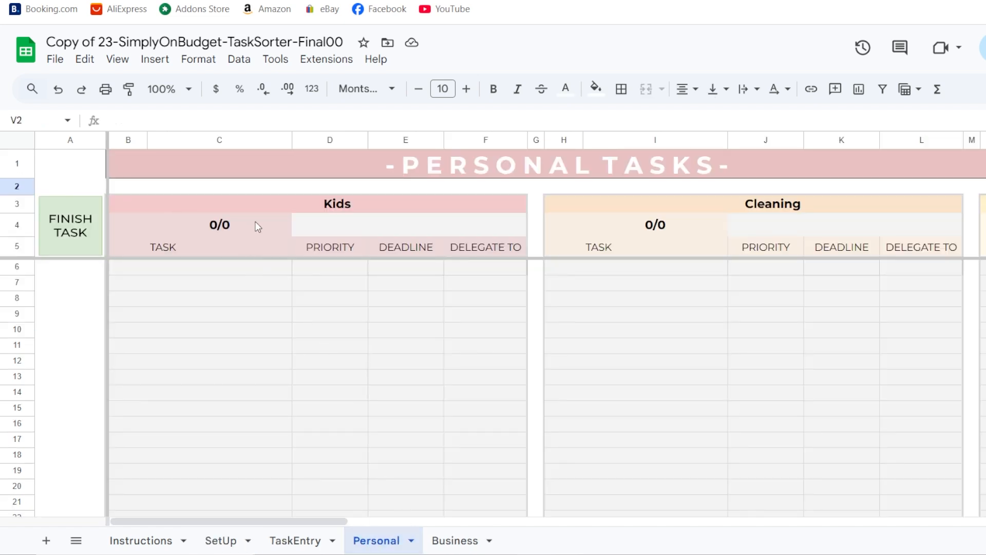
left_click(324, 207)
left_click(723, 206)
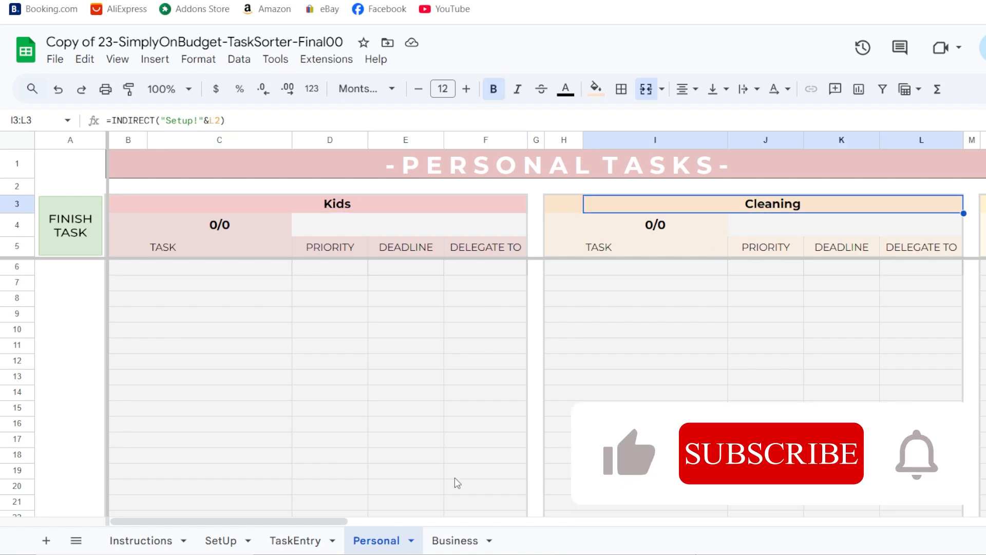
left_click_drag(329, 523, 301, 521)
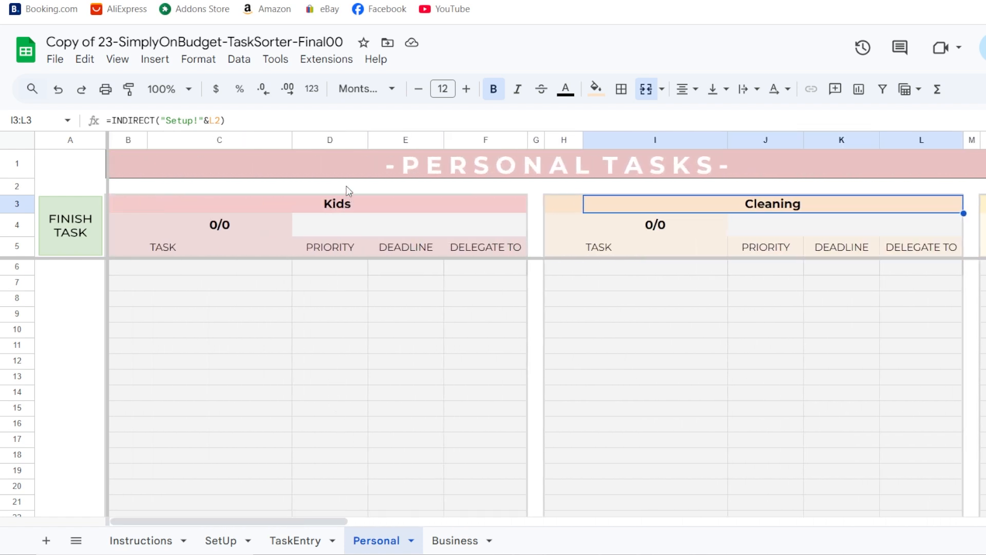
Inspect the formula behind the Kids heading on the Personal sheet and leave it without editing
left_click(339, 204)
double_click(339, 204)
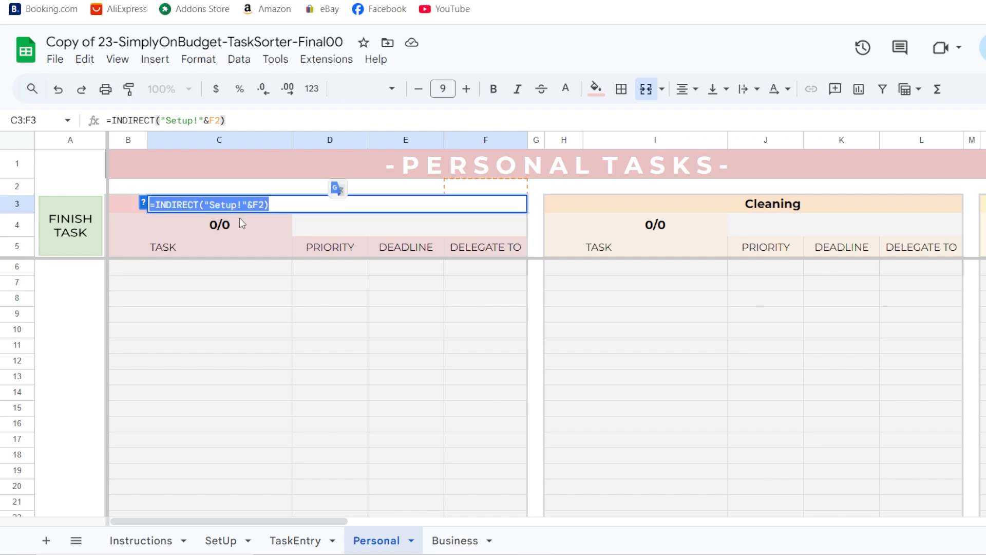
left_click(291, 328)
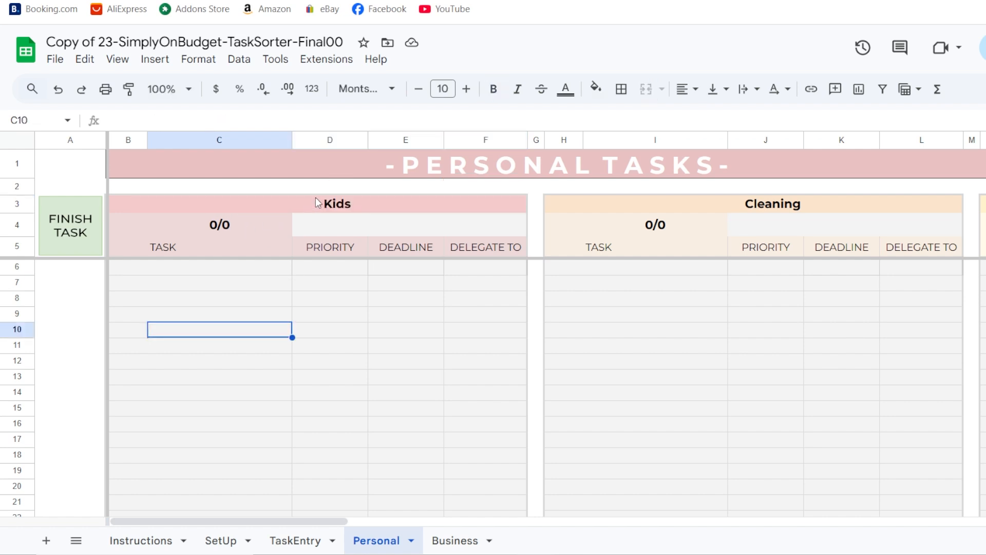
Rename the first personal category in cell C5 of the SetUp sheet to "Pets - fish" and check its heading on the Personal sheet
left_click(225, 540)
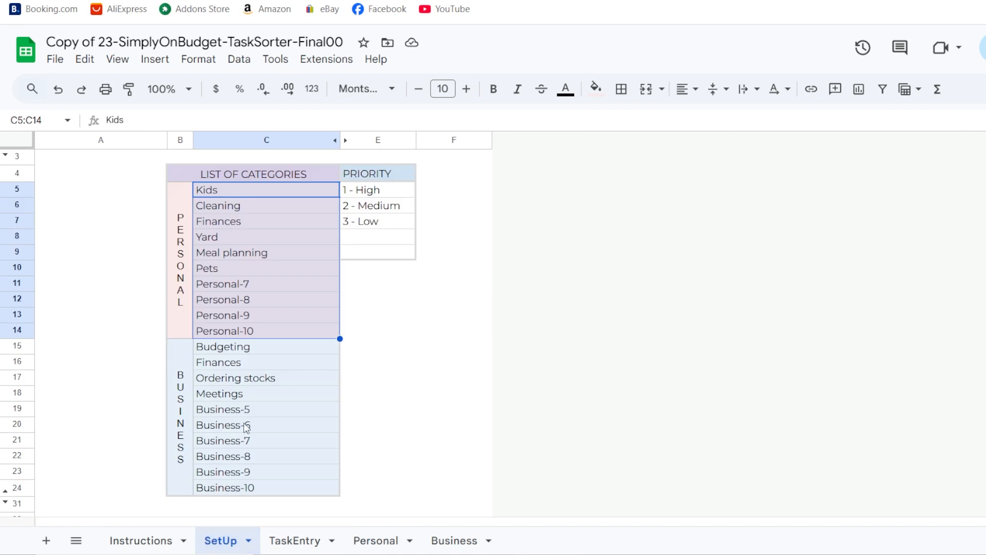
left_click(213, 191)
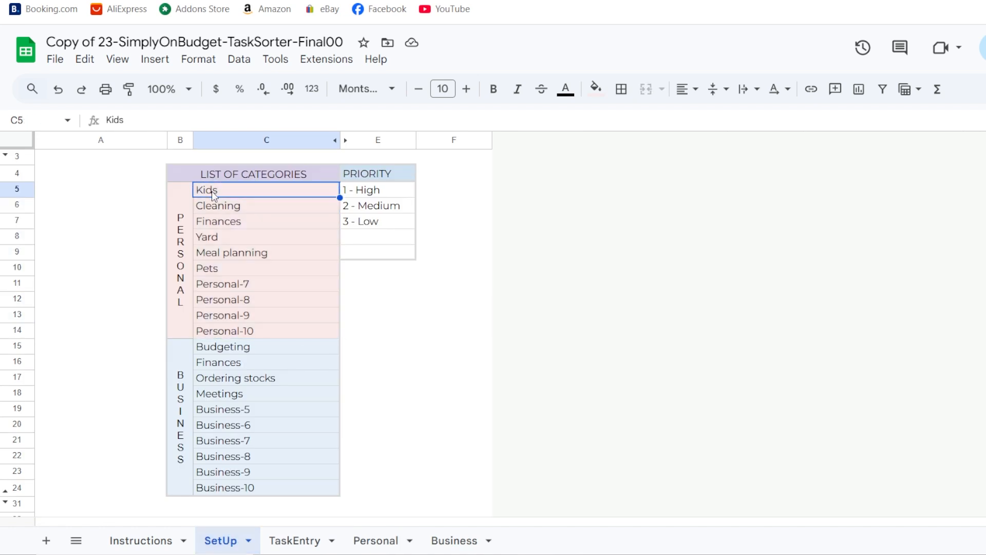
type("Pets")
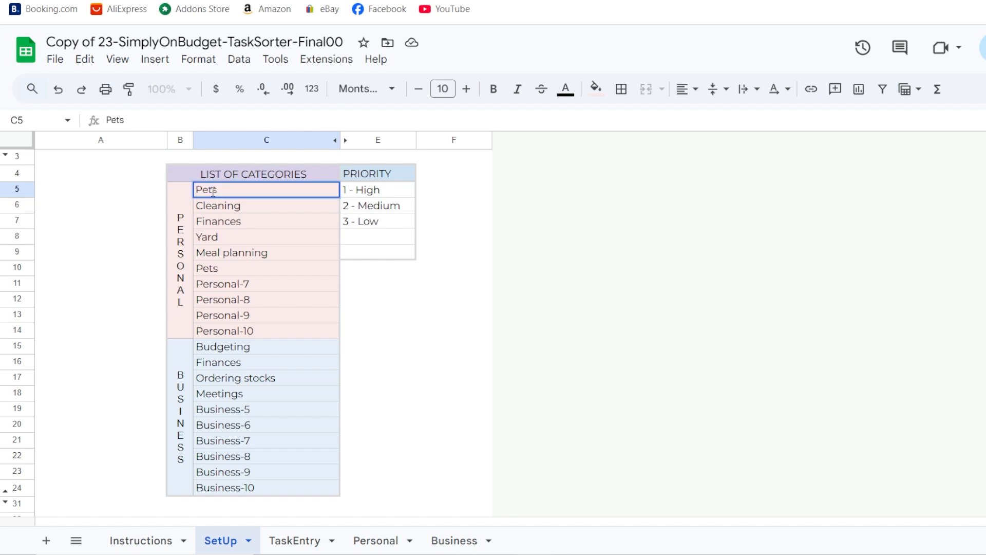
type(" - fish")
key("Return")
left_click(349, 539)
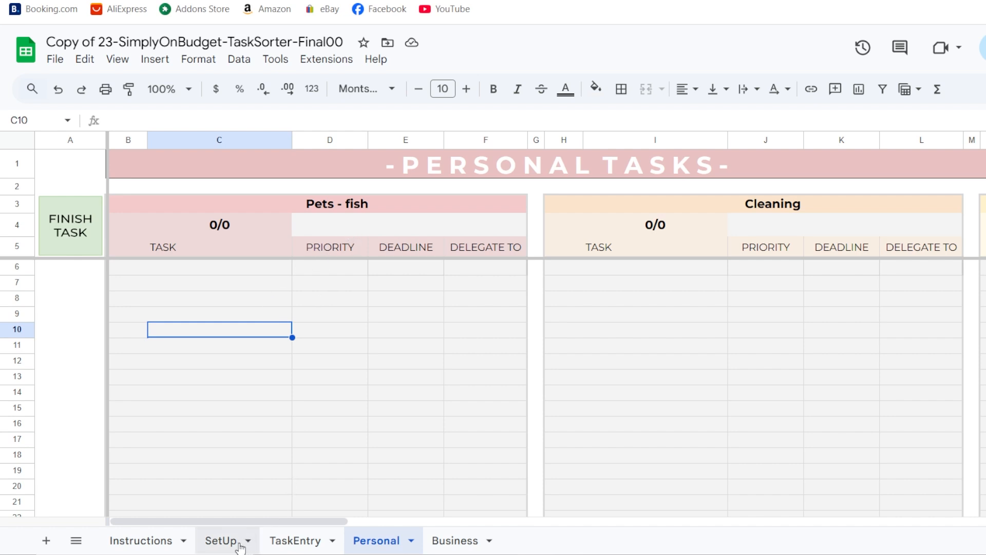
Inspect the formula behind the Budgeting heading on the Business sheet without editing it
left_click(436, 541)
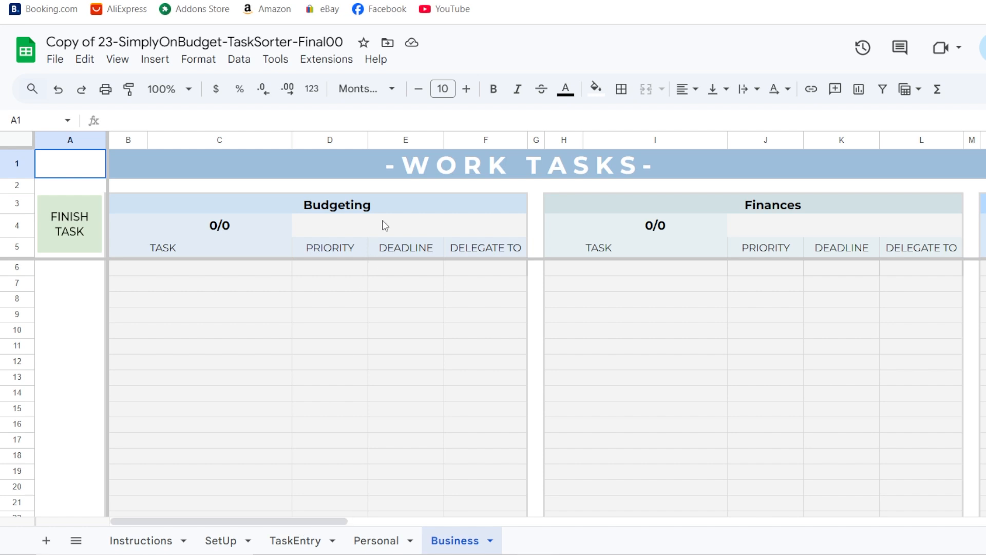
double_click(365, 206)
left_click(332, 315)
left_click(337, 190)
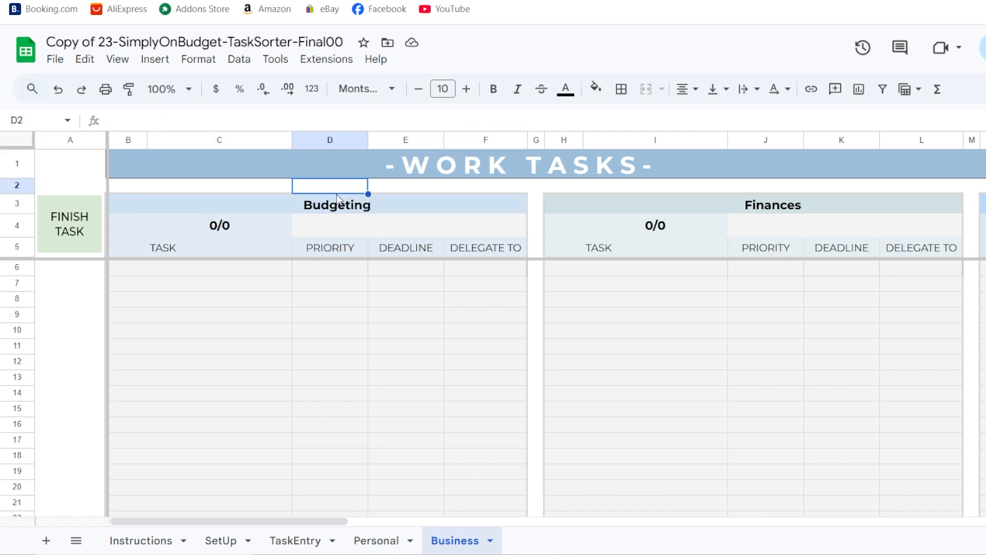
left_click(344, 212)
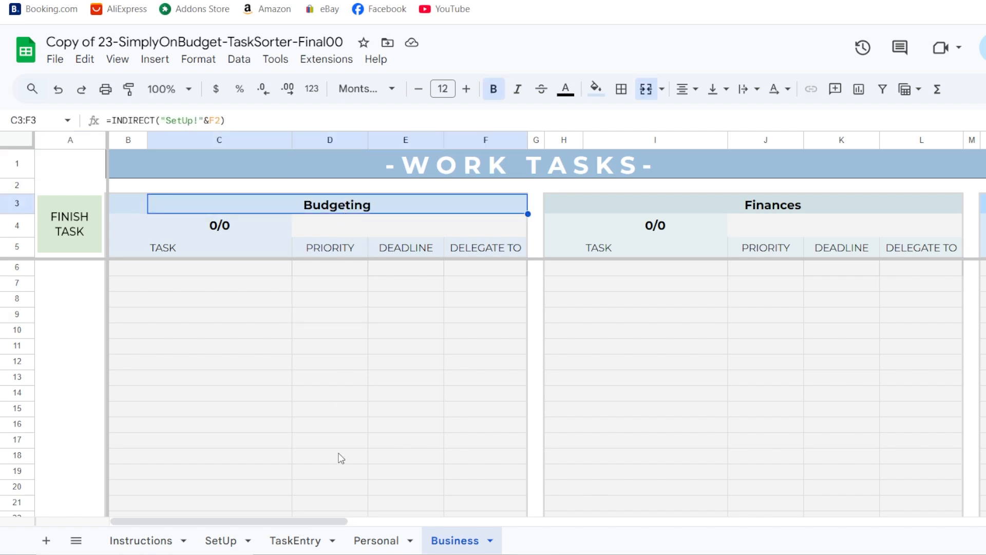
Review the business categories in cells C15:C24 of the SetUp sheet
left_click(220, 540)
left_click_drag(232, 352, 240, 488)
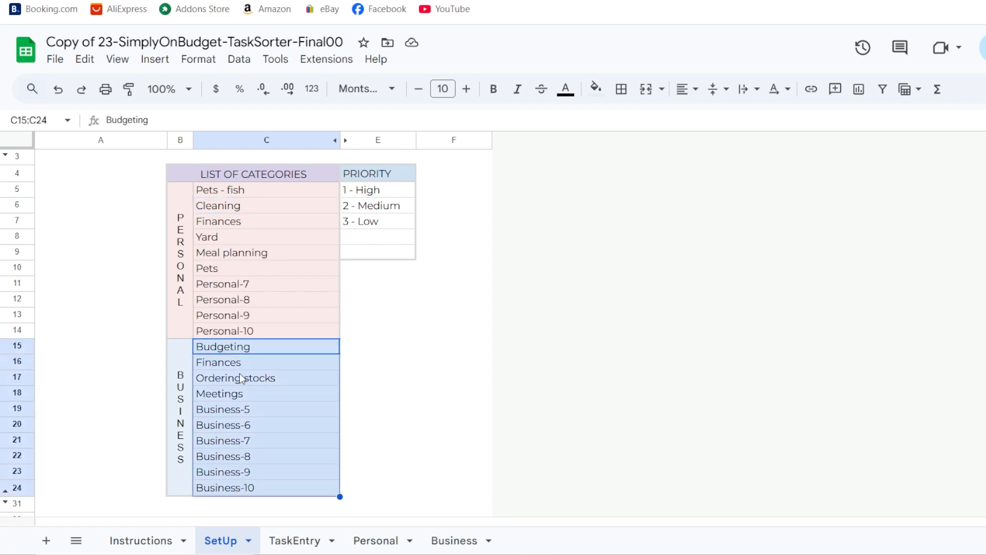
left_click(401, 430)
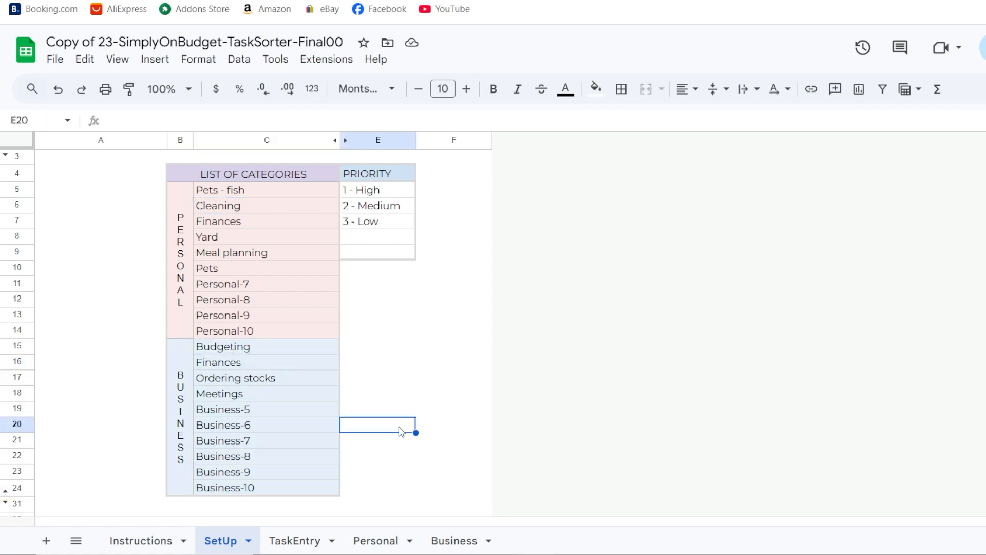
Enter the task "Buy food for the fish" in row 9 of the TaskEntry sheet
left_click(304, 544)
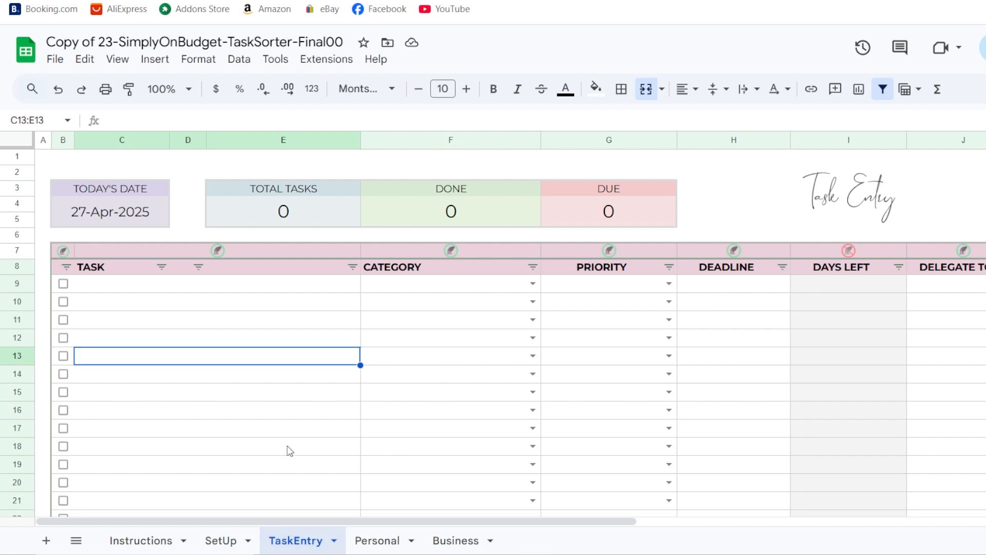
left_click(240, 289)
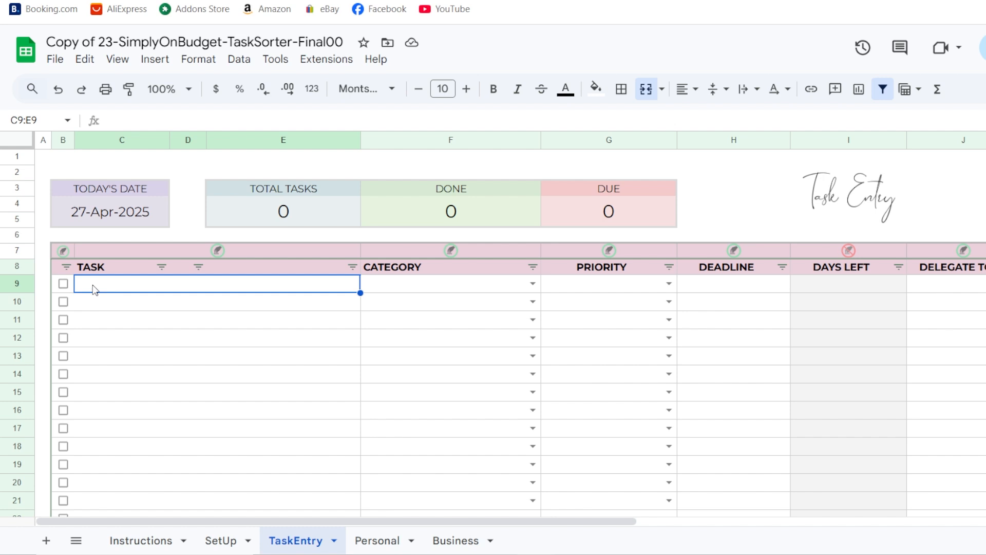
type("Buy")
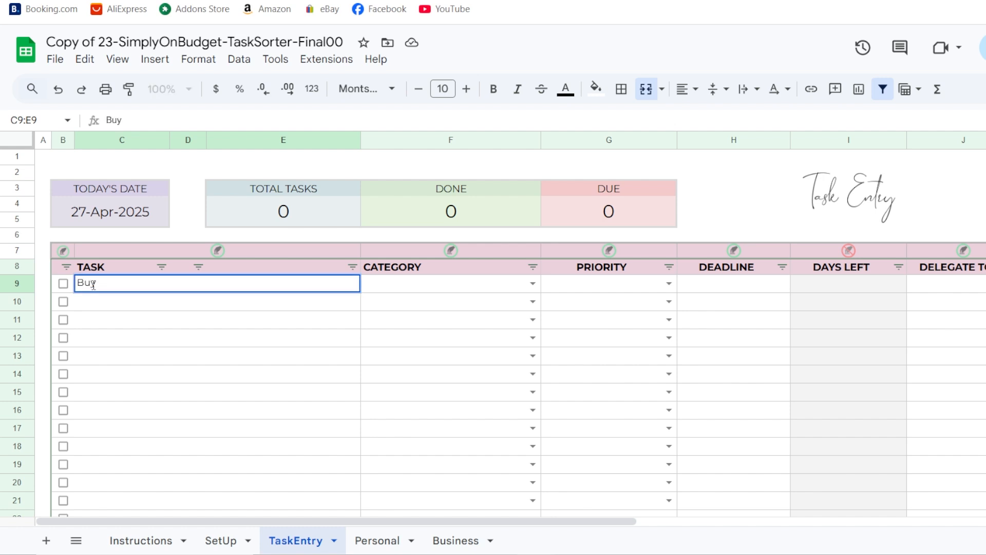
type(" food for the fish")
key("Return")
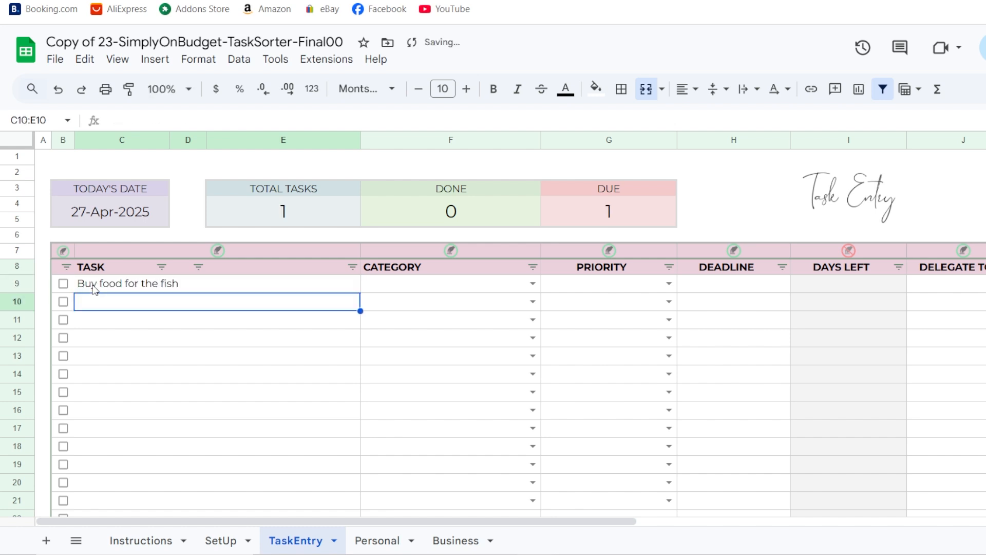
Assign the fish food task the category "Pets - fish" and the priority "1 - High"
left_click(533, 284)
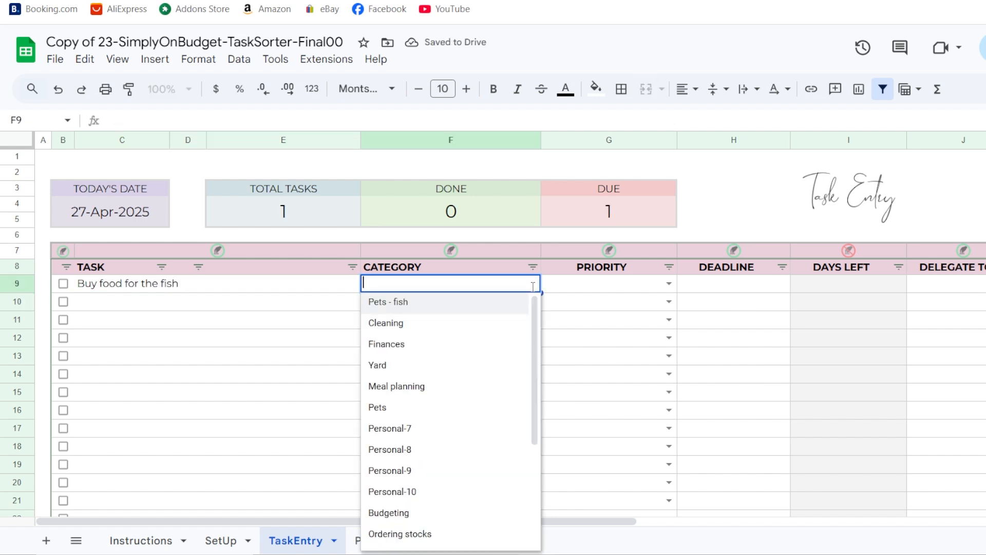
left_click(382, 303)
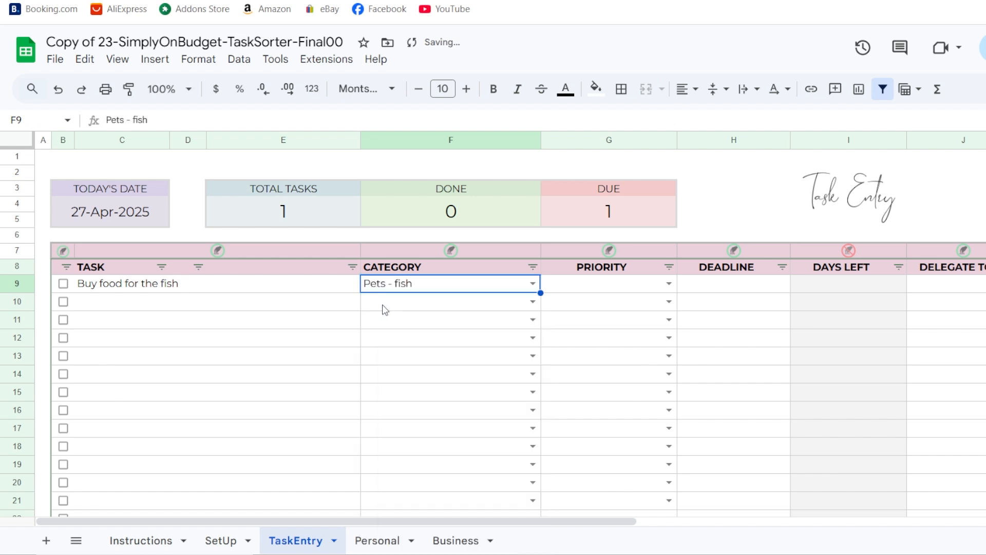
left_click(669, 283)
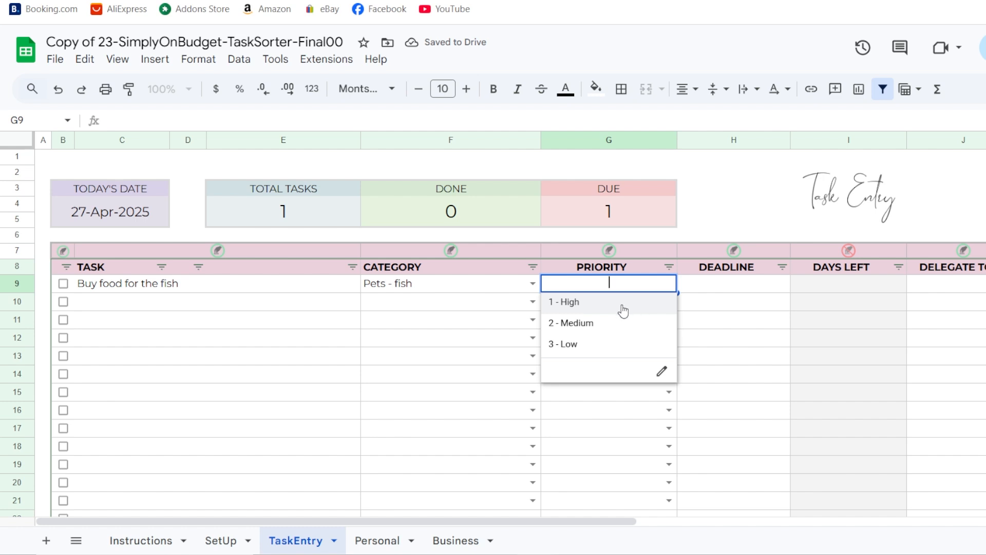
left_click(574, 307)
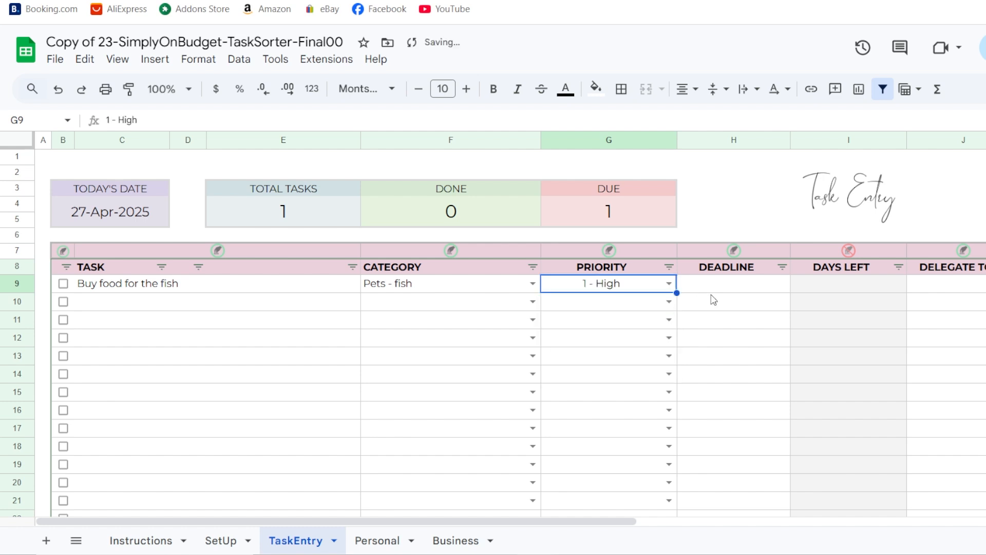
Set the fish food task's deadline to 29-Apr-2025 and delegate it to "Me"
left_click(755, 292)
double_click(743, 289)
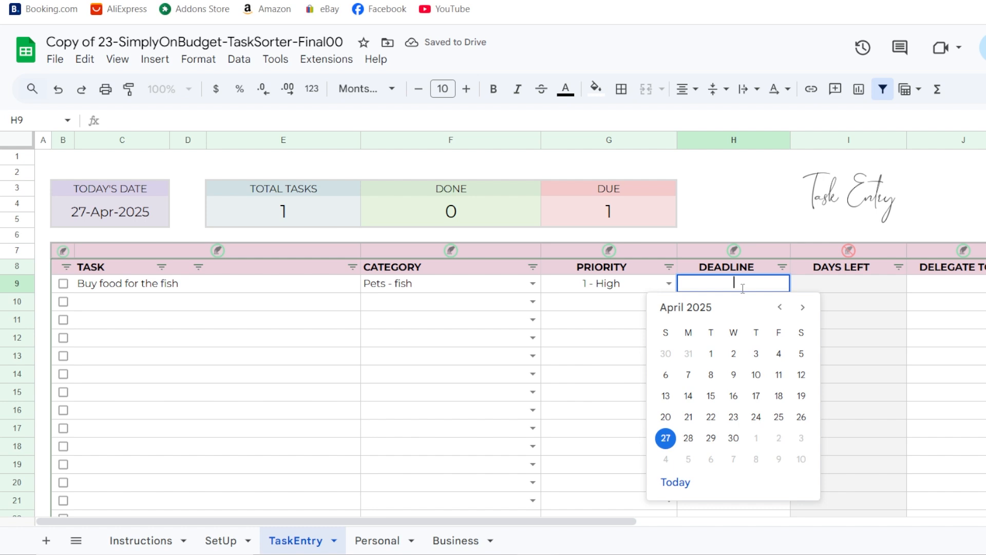
left_click(716, 441)
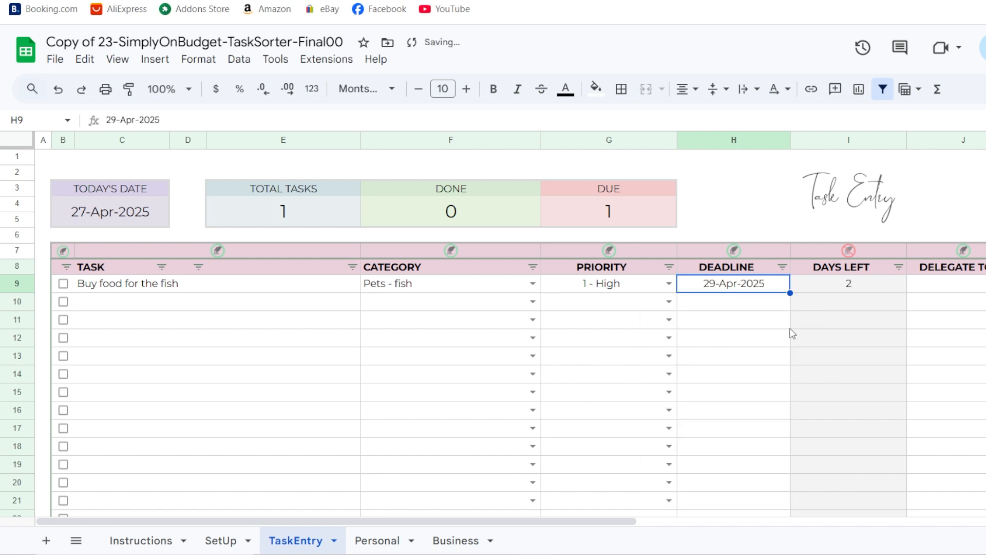
double_click(969, 281)
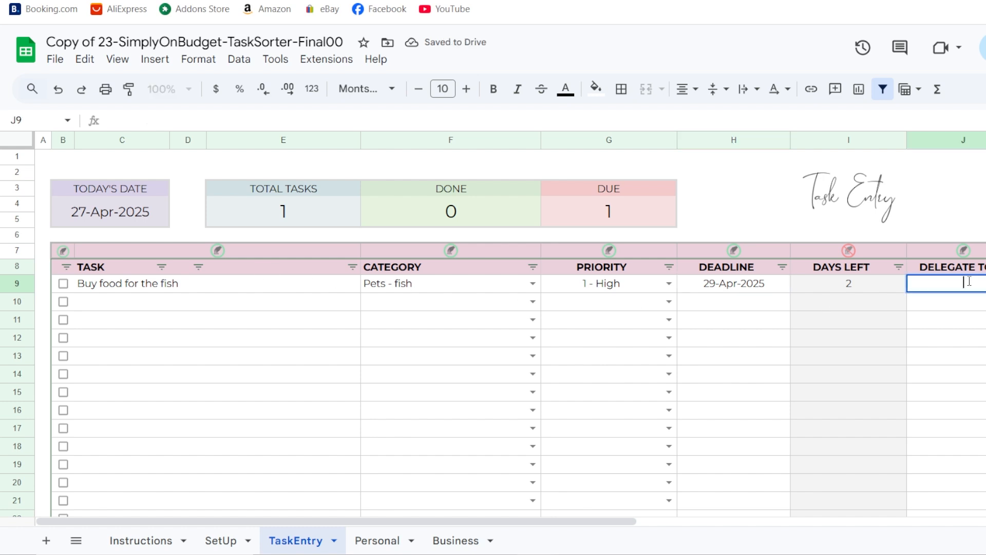
type("Me")
key("Return")
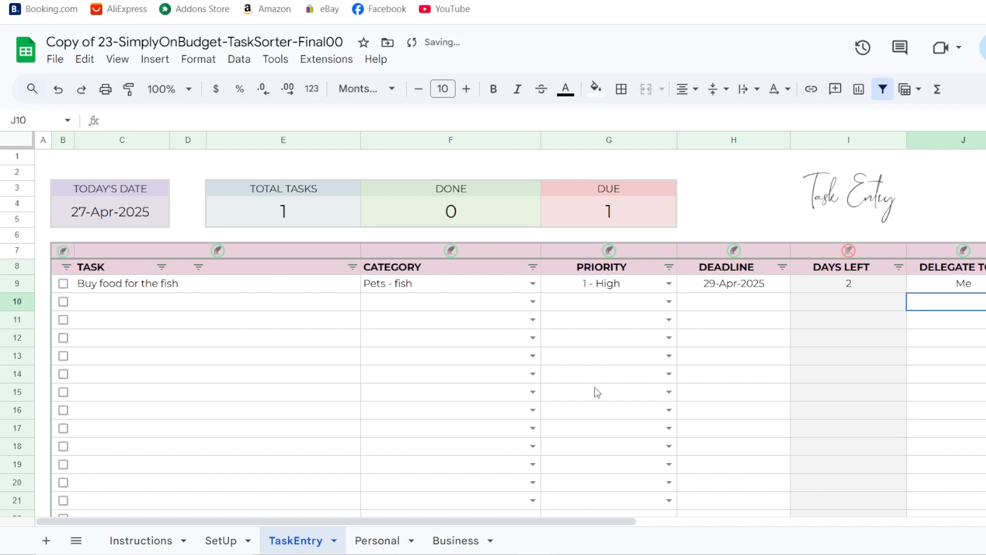
Check the category list on the SetUp sheet and enter the task "Clean the fridge" in row 10 of TaskEntry
left_click(171, 306)
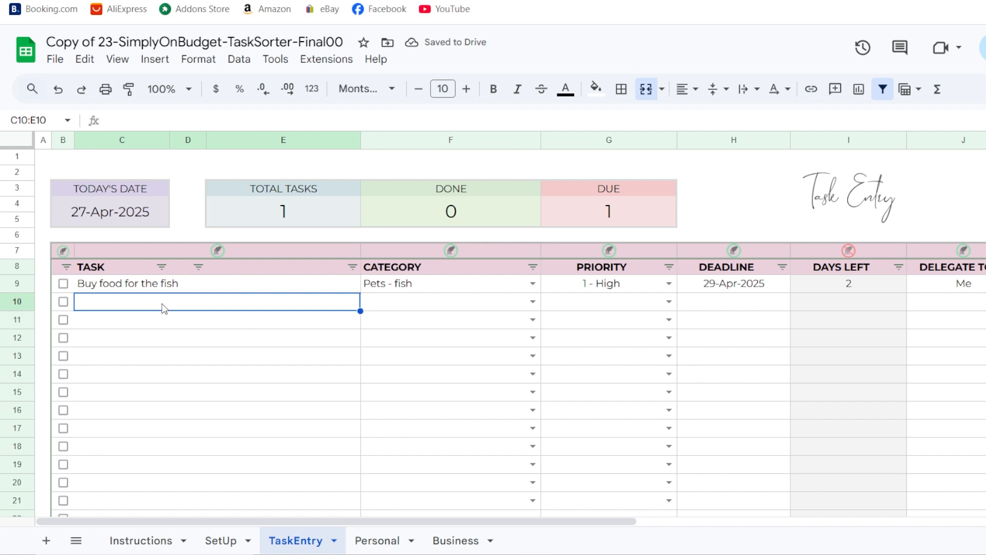
left_click(221, 538)
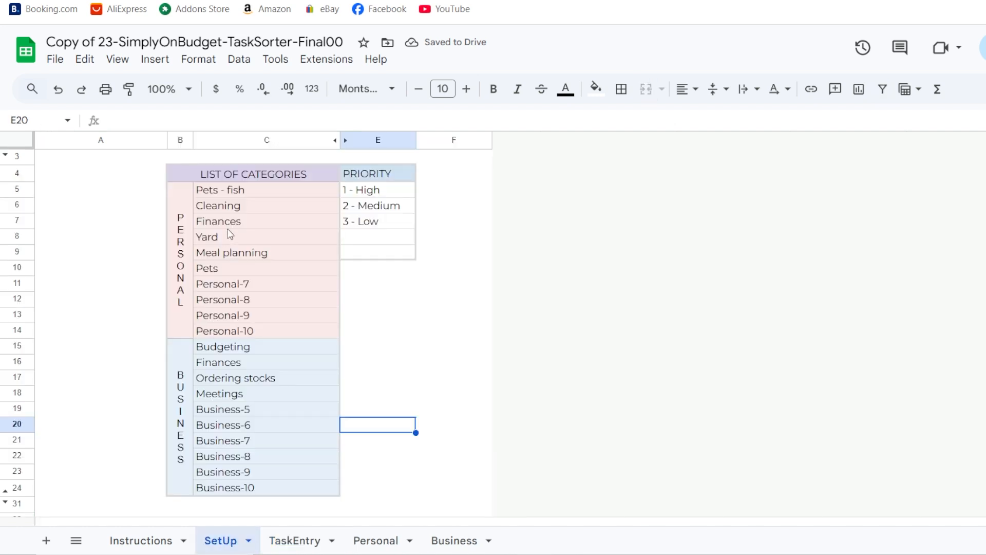
left_click(288, 541)
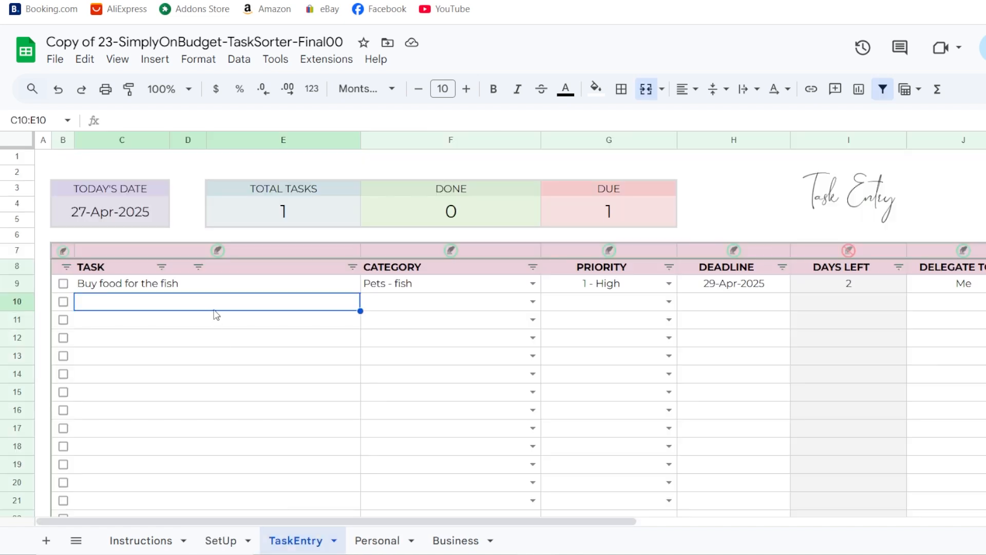
type("Clean t")
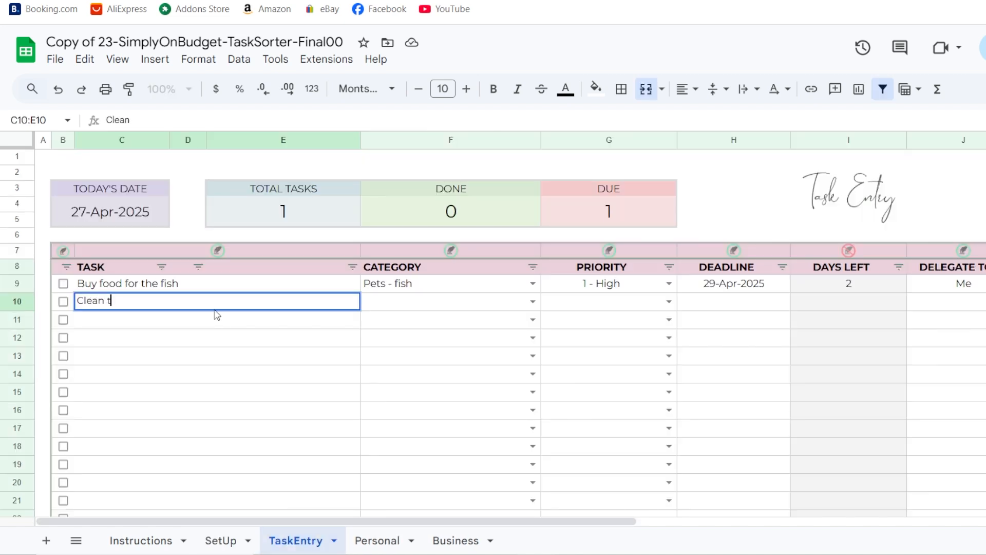
type("he fridge")
key("Tab")
Assign the fridge task the category "Cleaning" and the priority "2 - Medium"
left_click(521, 307)
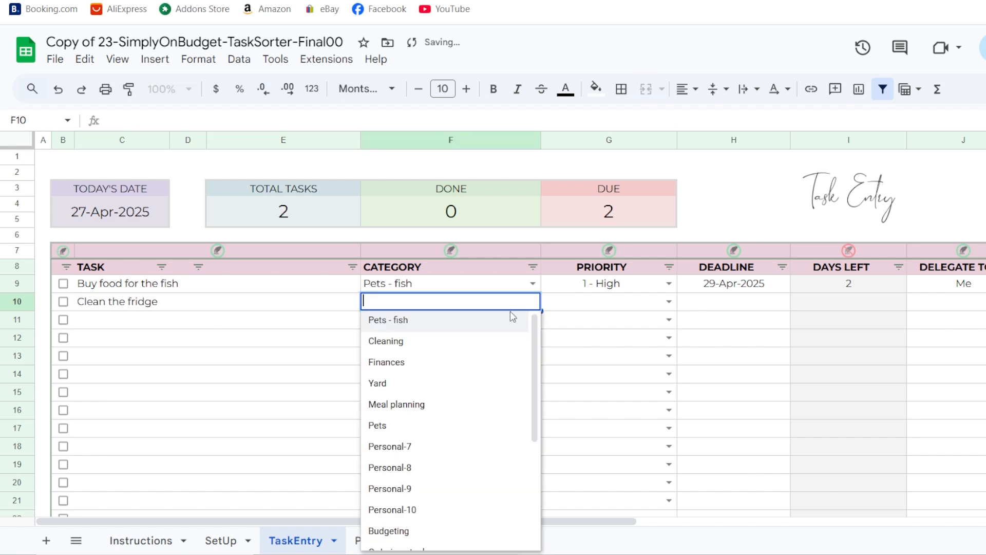
left_click(441, 342)
left_click(640, 308)
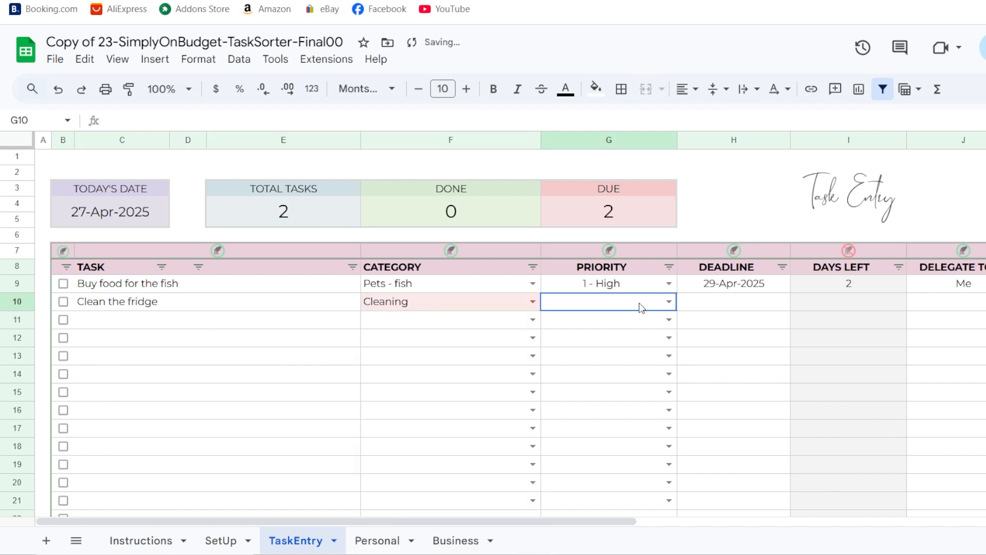
left_click(614, 341)
Set the fridge task's deadline to 2-May-2025 and delegate it to "Me"
left_click(753, 303)
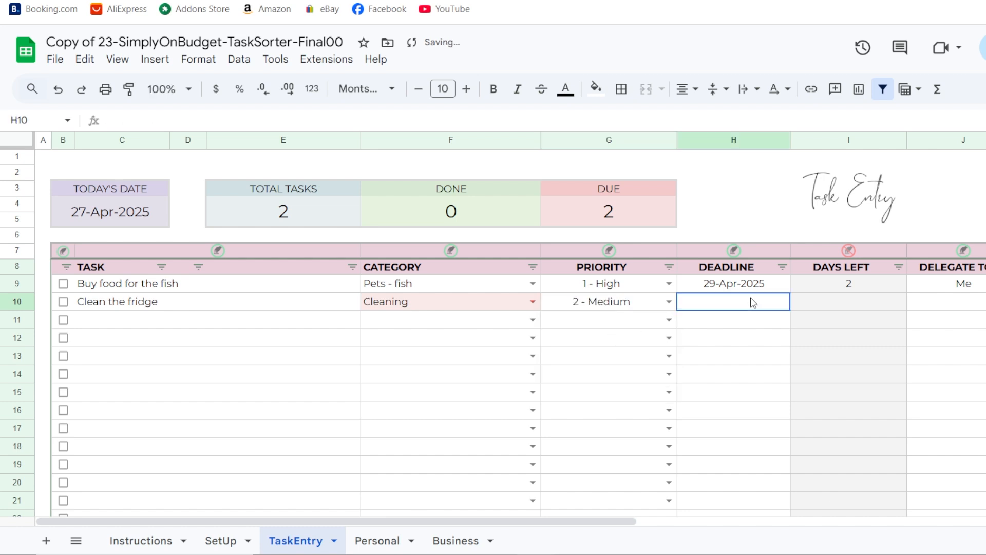
double_click(782, 303)
left_click(778, 457)
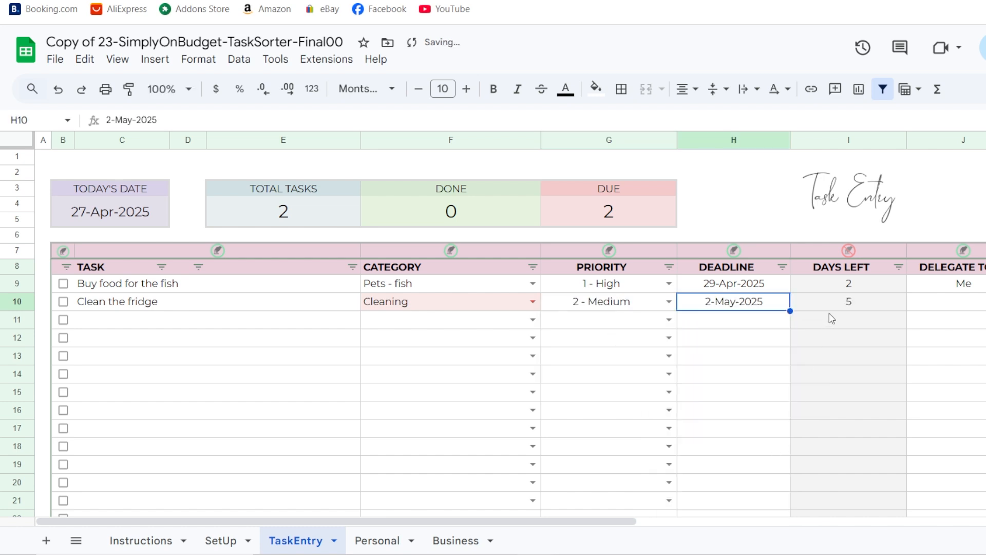
left_click(949, 296)
type("Me")
key("Return")
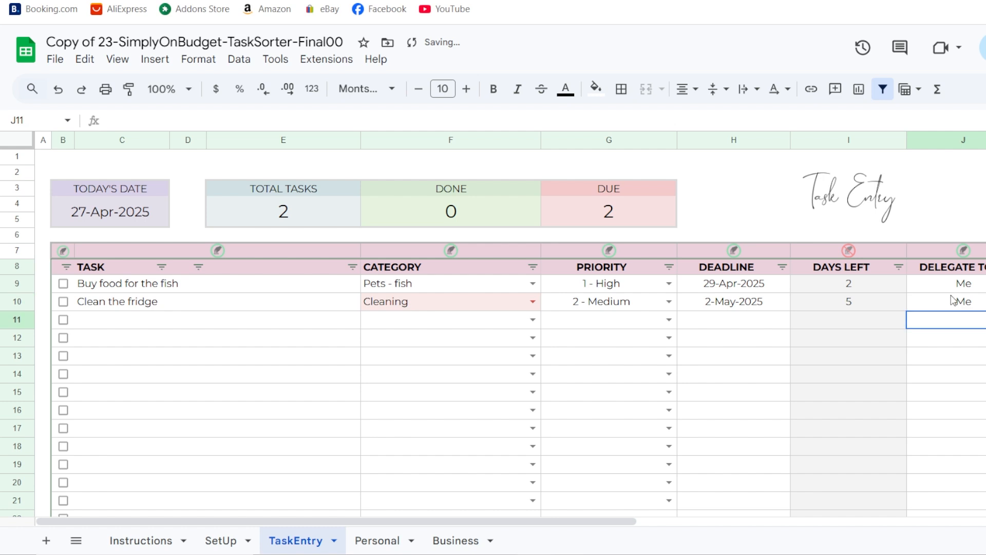
Enter the task "Clean fish tank" in row 11 of the TaskEntry sheet
left_click(156, 326)
type("clea")
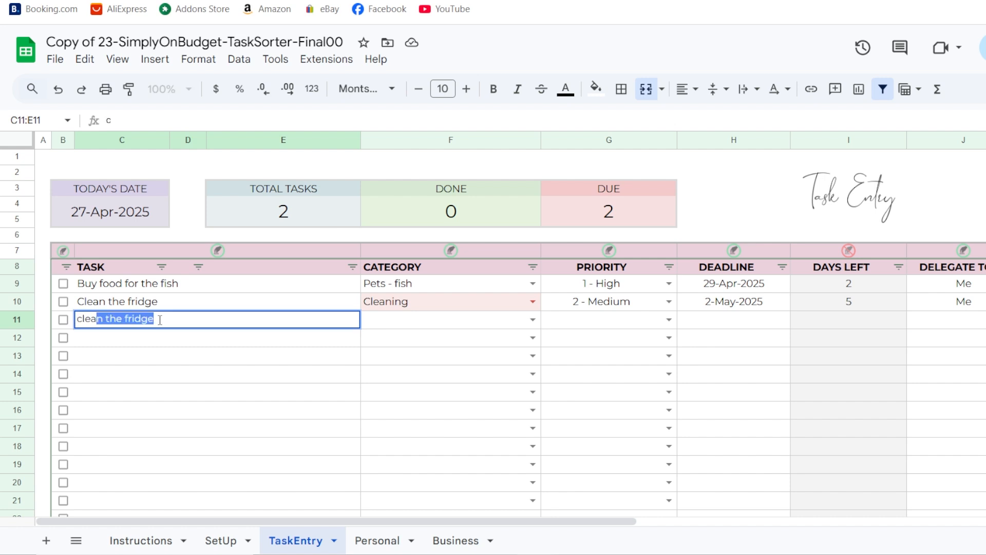
type("n")
key("BackSpace")
key("BackSpace")
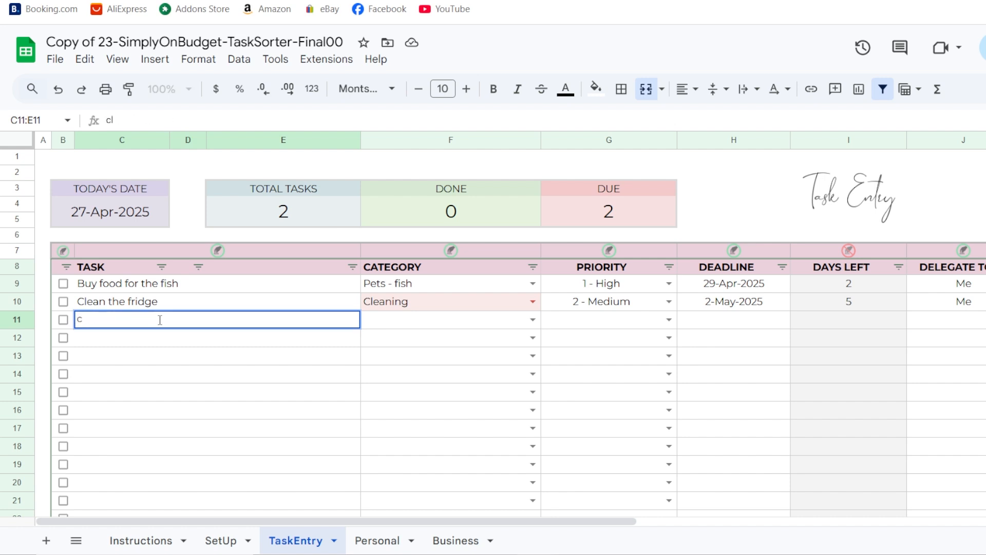
type("Clean fish tank")
key("Tab")
Assign the fish tank cleaning task the category "Pets - fish" and the priority "3 - Low"
key("Return")
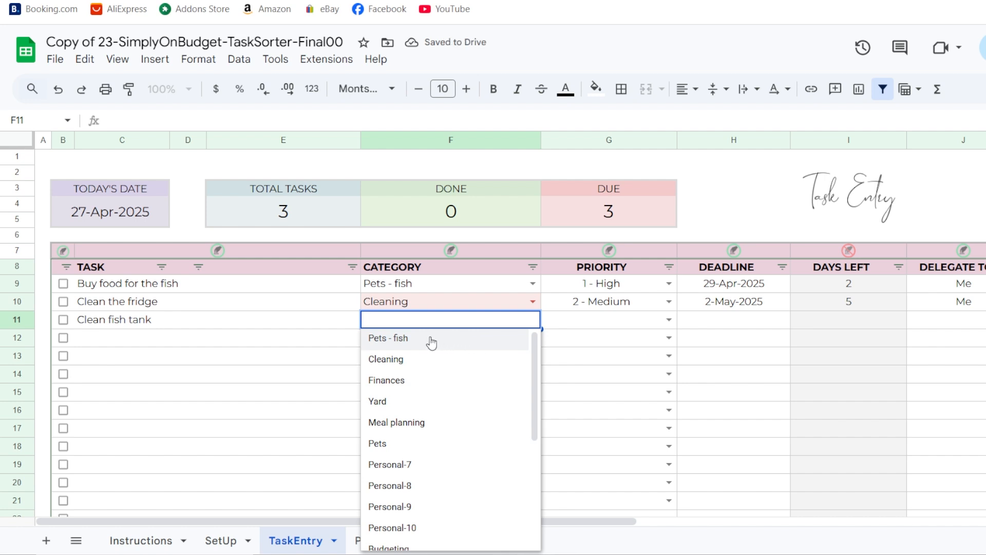
left_click(426, 340)
left_click(636, 323)
left_click(668, 320)
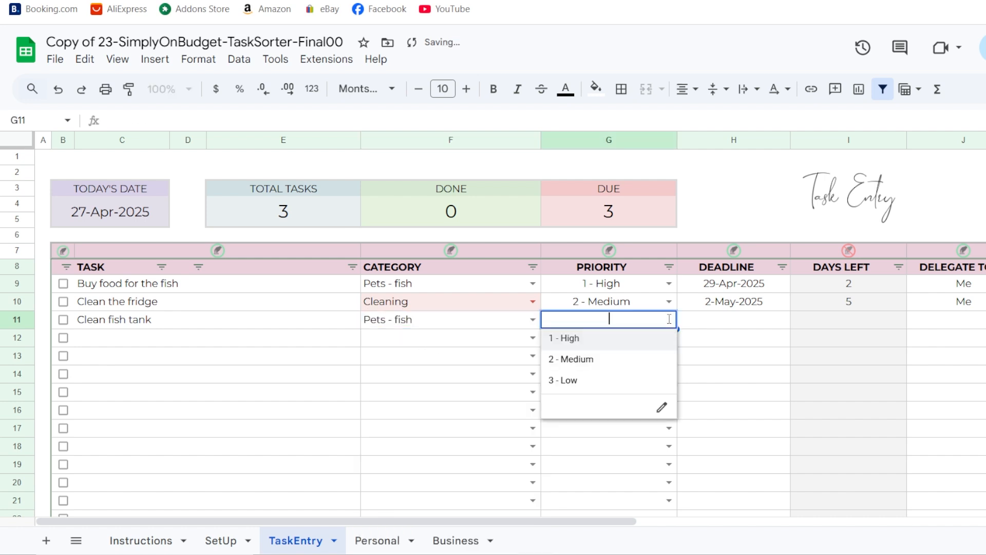
left_click(607, 389)
Set the fish tank cleaning task's deadline to 9-May-2025 and enter the assignee's first name in its delegate cell
double_click(754, 321)
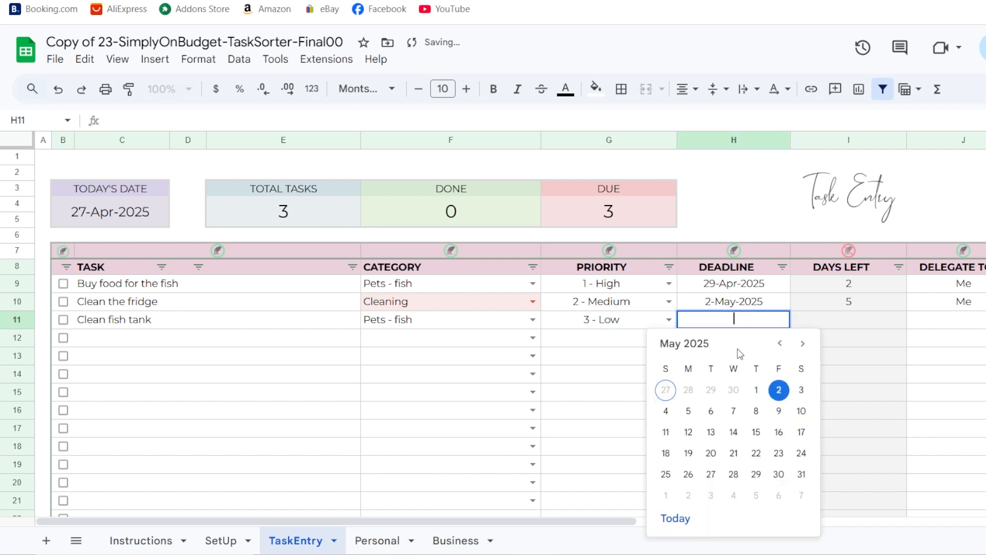
left_click(781, 415)
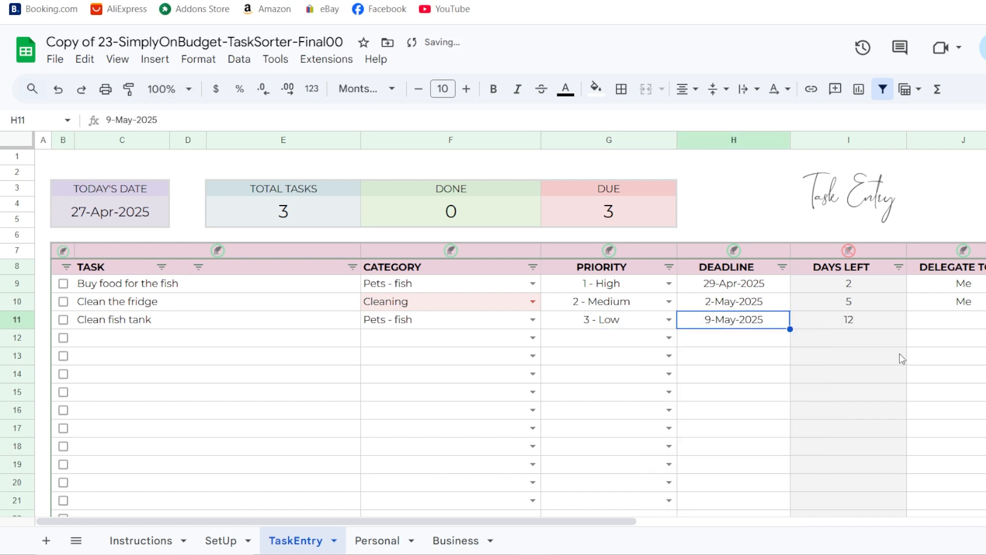
left_click(973, 325)
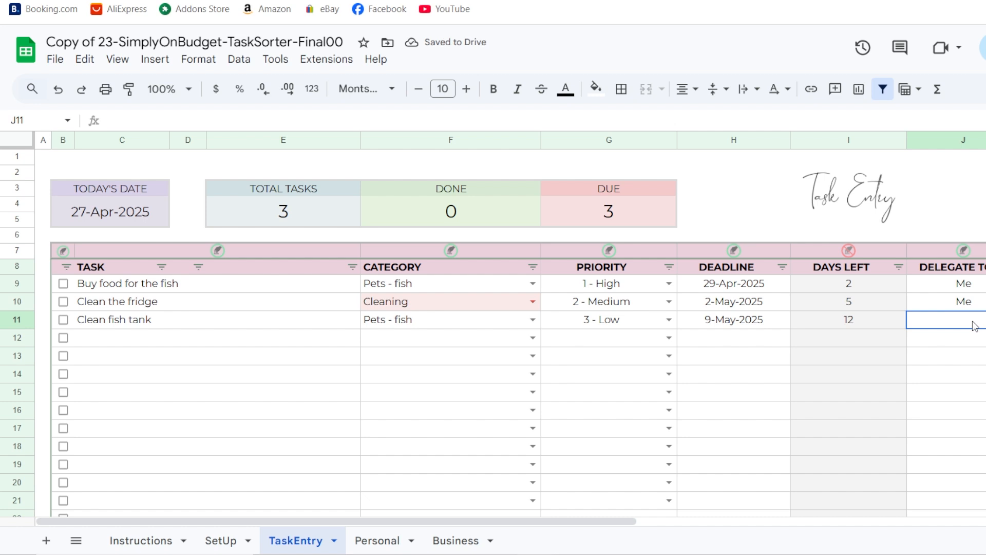
type("Jamy")
key("Return")
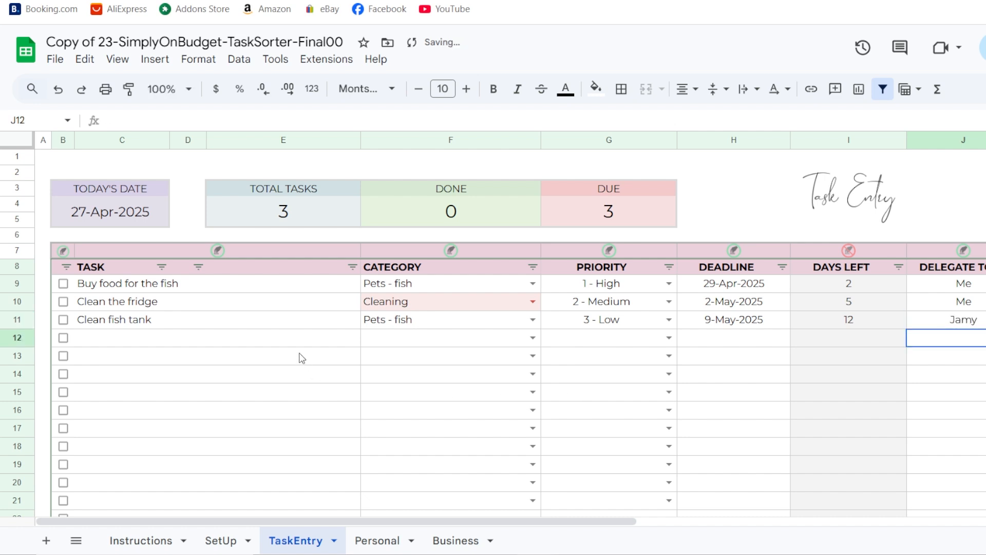
Enter the task "Buy a filter for the fish tank" in row 12 of the TaskEntry sheet
left_click(185, 346)
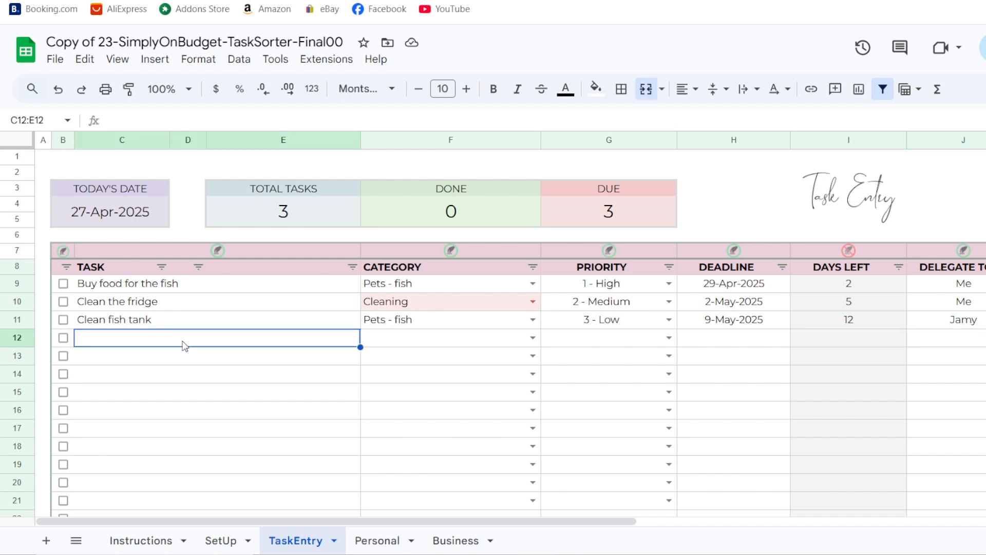
type("Buy")
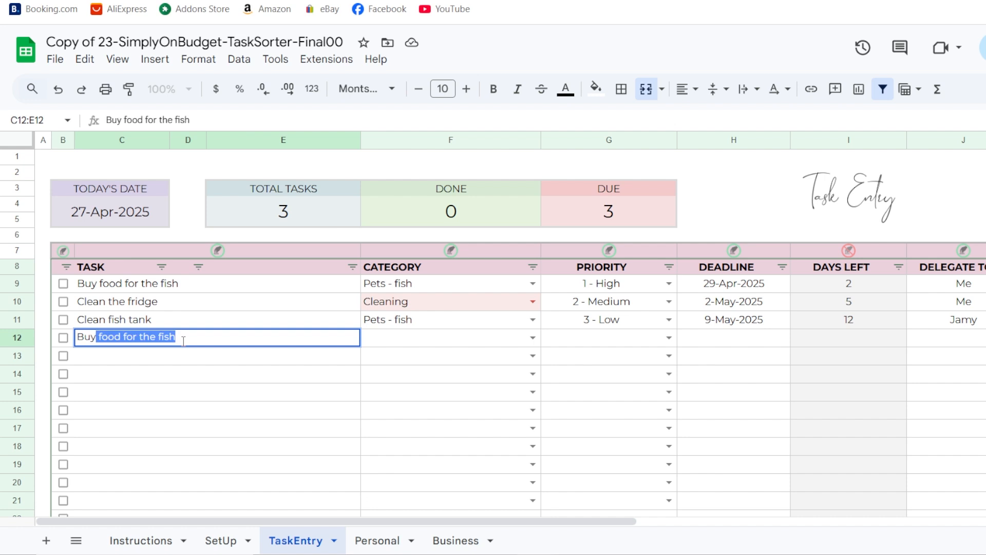
type(" a")
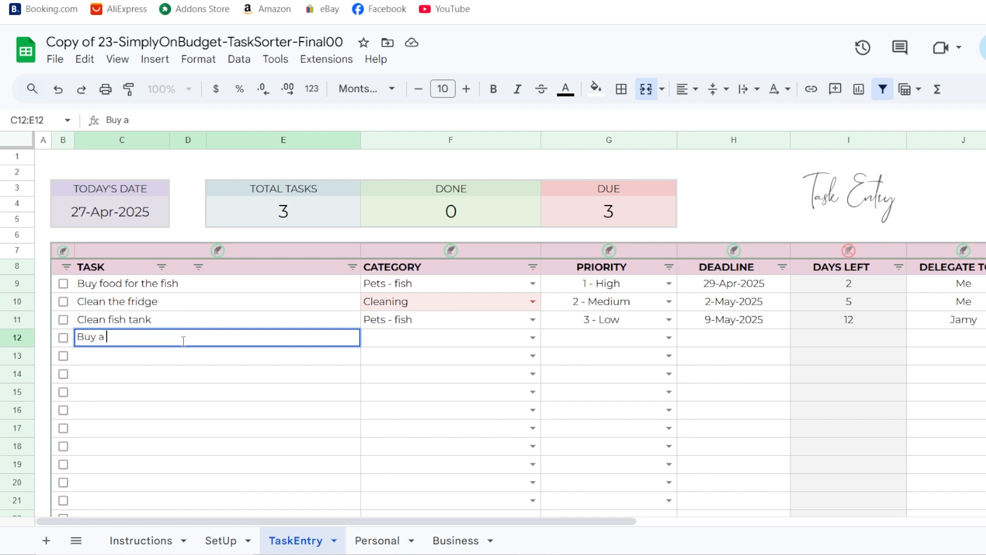
type(" filter for the giish tank")
left_click(506, 343)
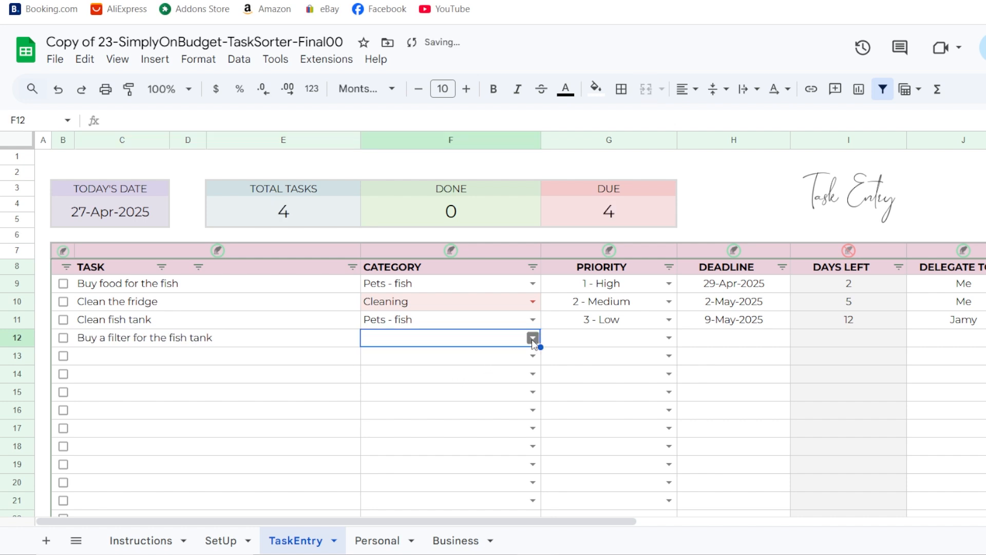
Assign the fish tank filter task the category "Pets - fish" and the priority "2 - Medium"
left_click(533, 337)
left_click(524, 357)
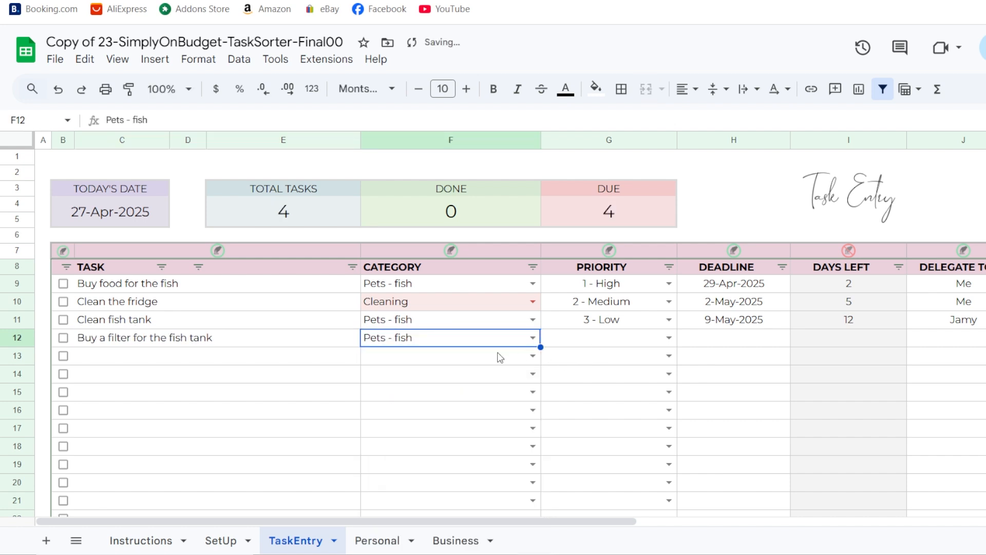
left_click(668, 337)
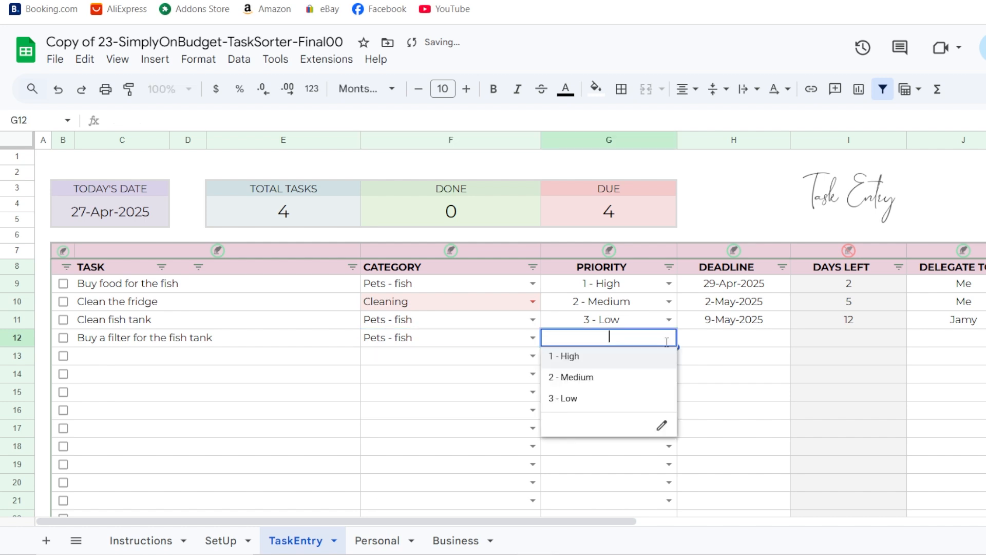
left_click(616, 376)
Set the fish tank filter task's deadline to 16-May-2025 and enter the assignee's first name in its delegate cell
double_click(732, 339)
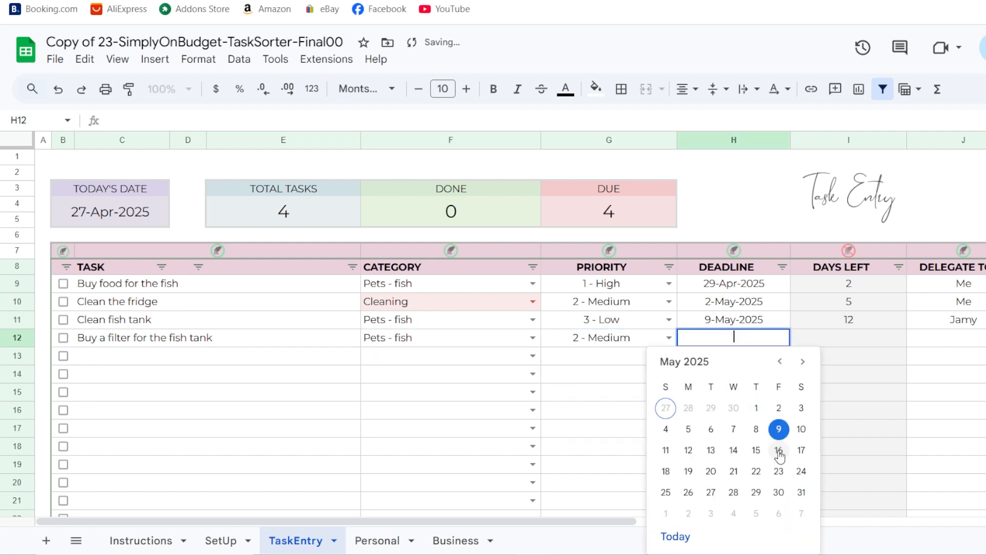
left_click(778, 450)
left_click(963, 339)
type("Owen")
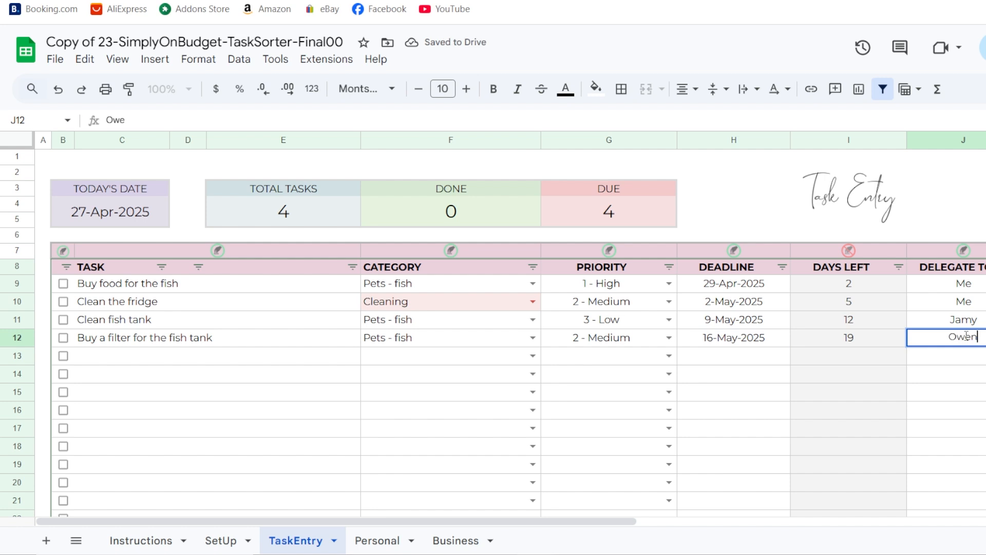
key("Return")
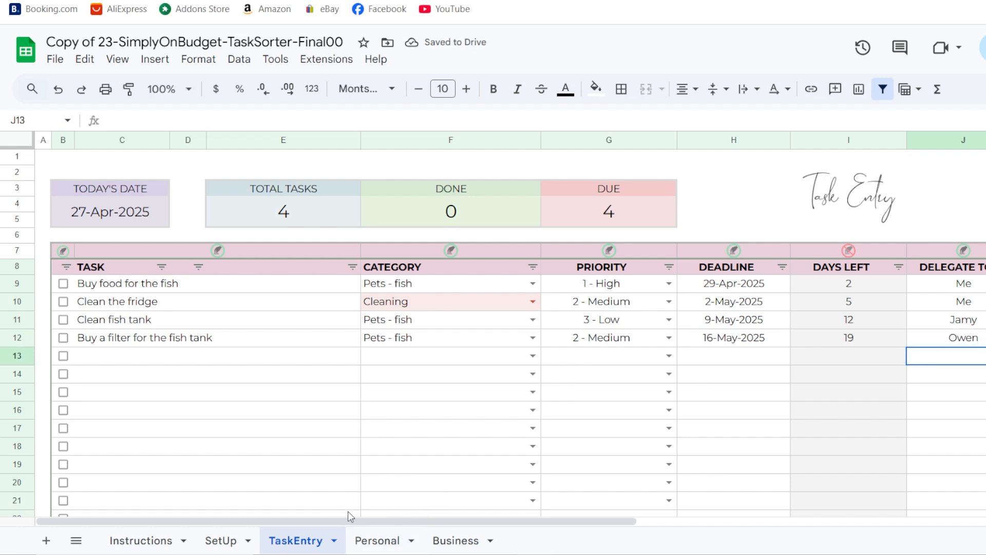
Compare the order of the Pets - fish tasks on the Personal sheet with their rows on the TaskEntry sheet
left_click(377, 542)
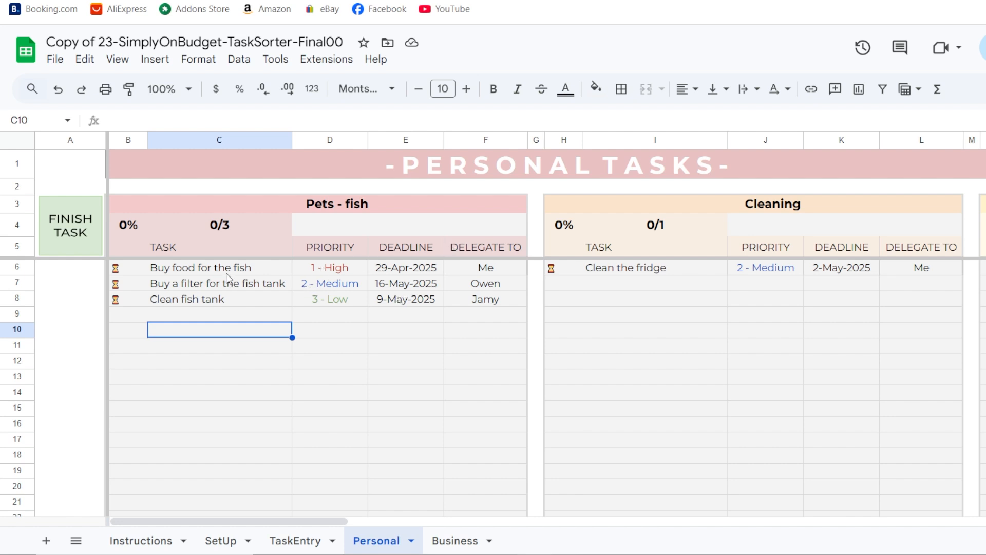
left_click(290, 540)
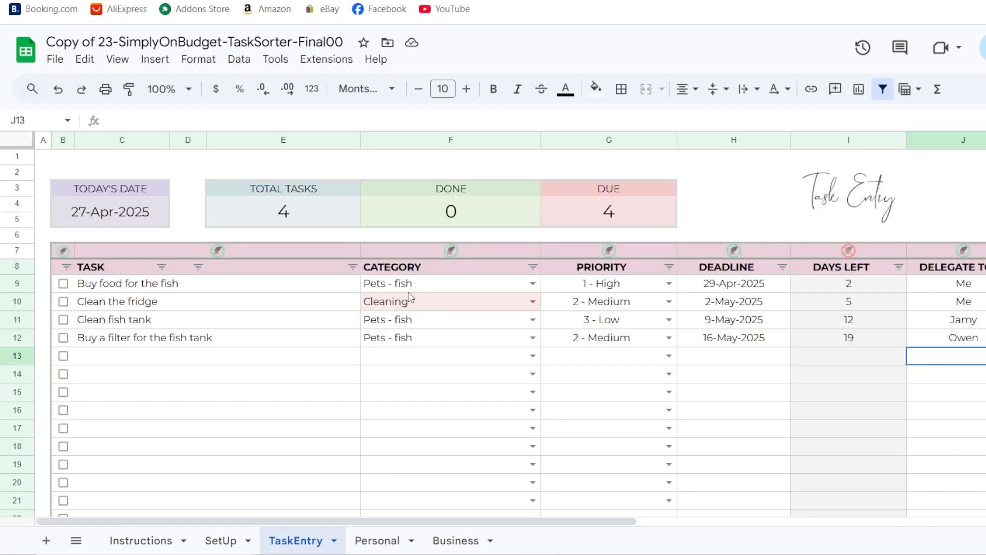
left_click(409, 288)
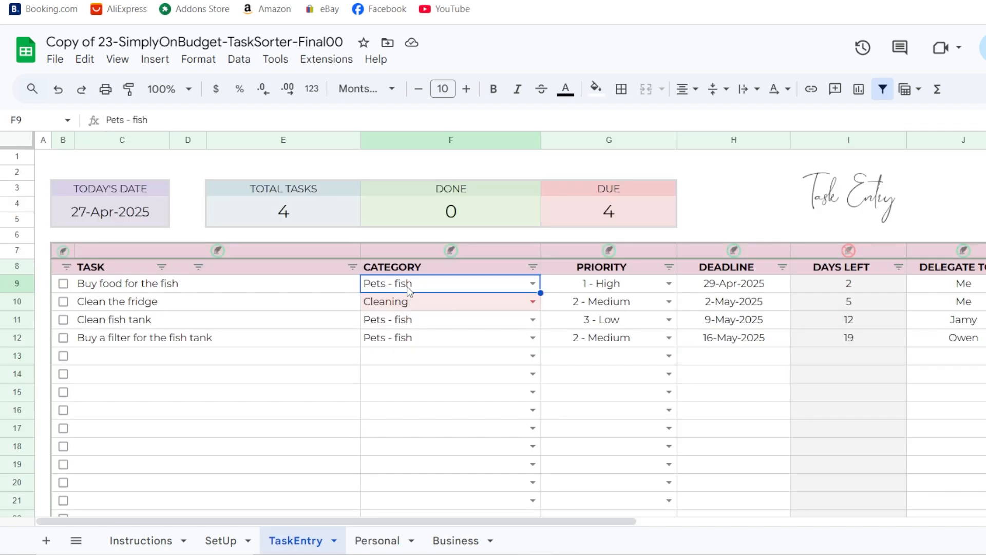
left_click(391, 322)
key("Down")
left_click(16, 288)
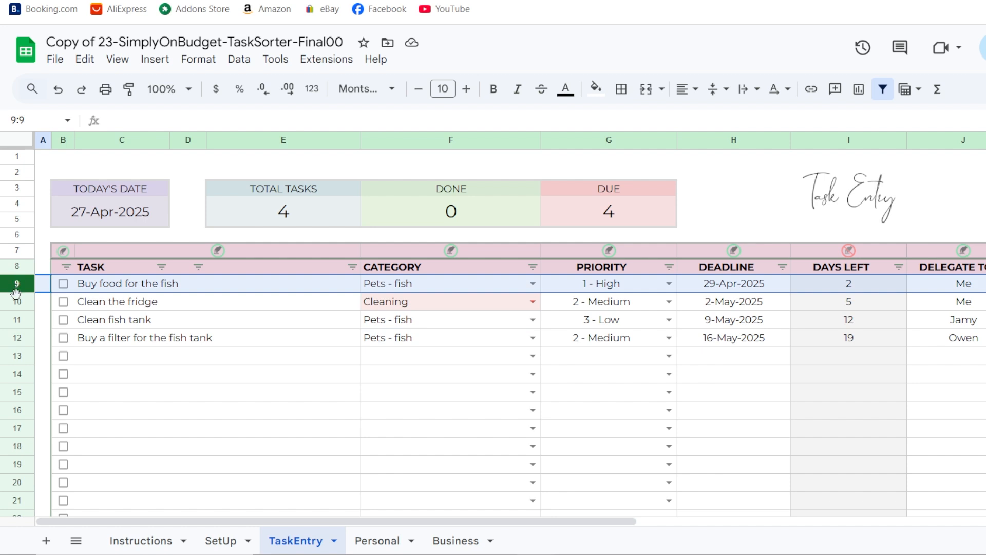
left_click(17, 320)
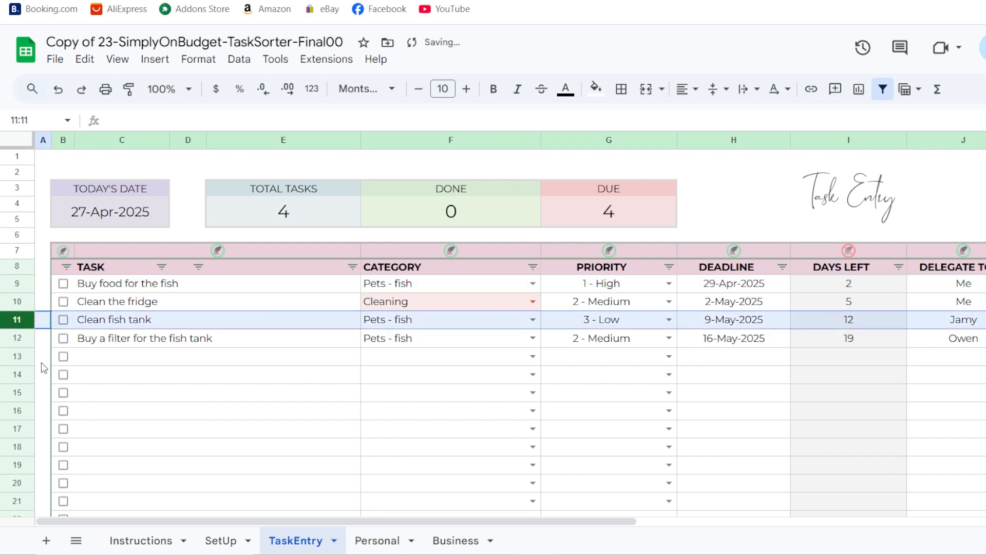
left_click(29, 340)
left_click(377, 540)
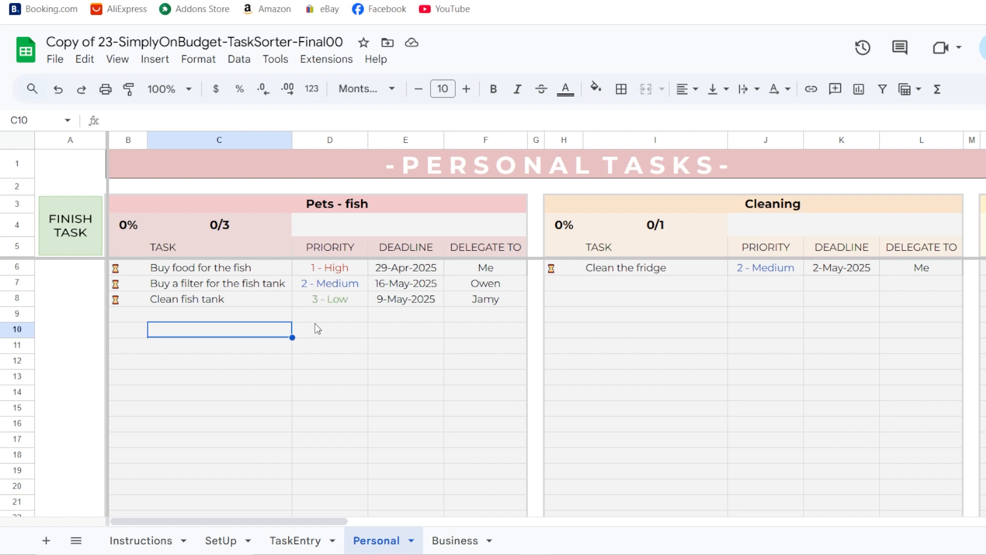
Enter the task "Replace tank pump" in row 13 of the TaskEntry sheet
left_click(297, 542)
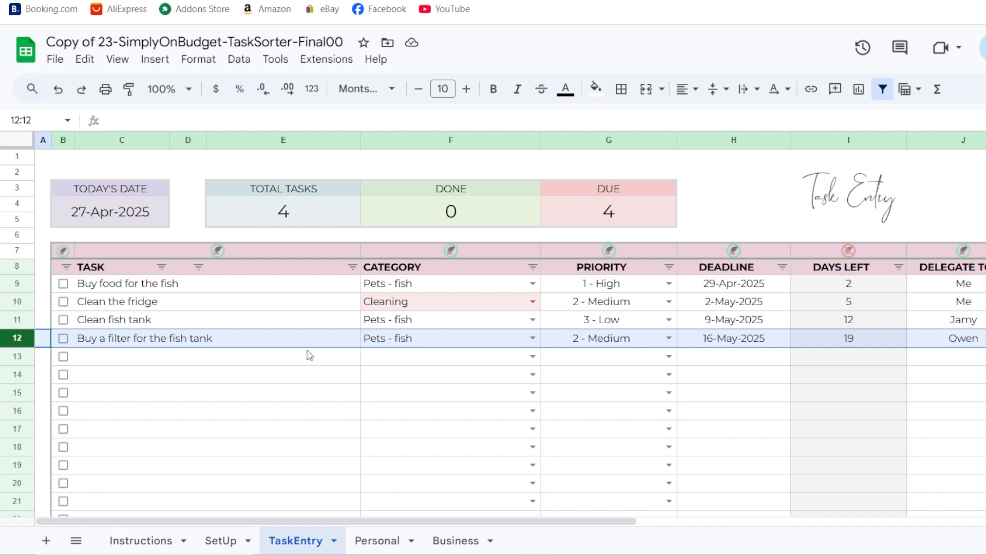
double_click(226, 358)
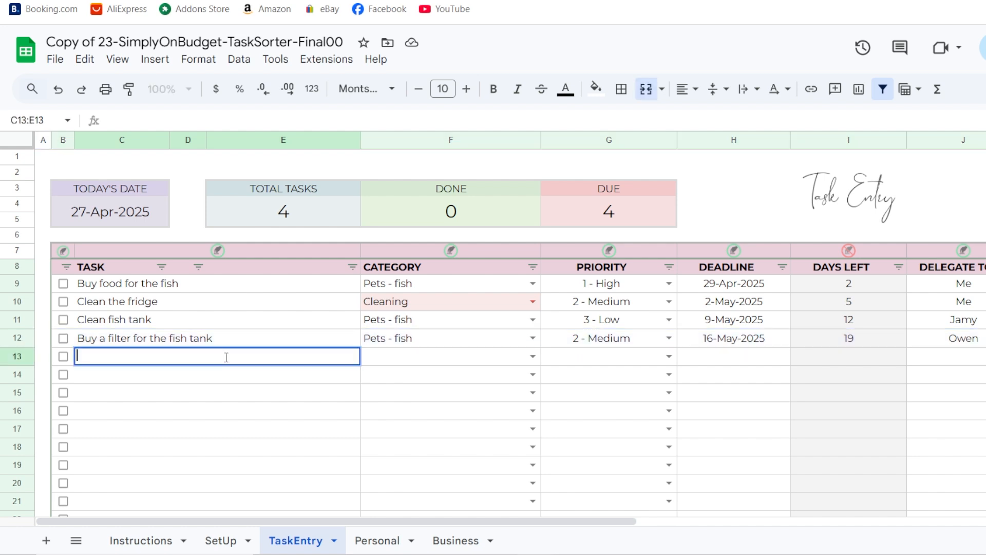
type("Replace tank pump")
key("Return")
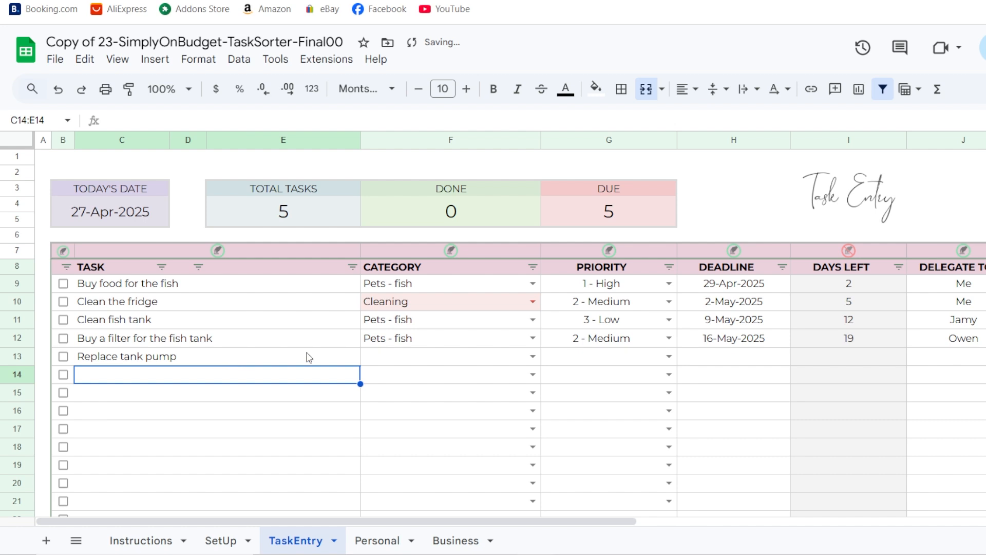
Assign the tank pump task the category "Pets - fish" and the priority "1 - High"
left_click(532, 356)
left_click(494, 374)
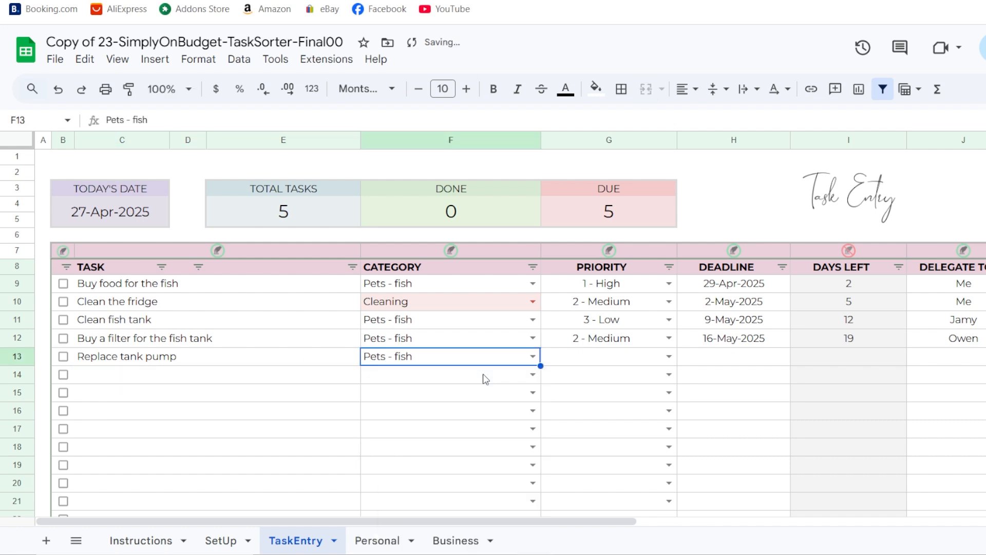
left_click(621, 362)
left_click(669, 356)
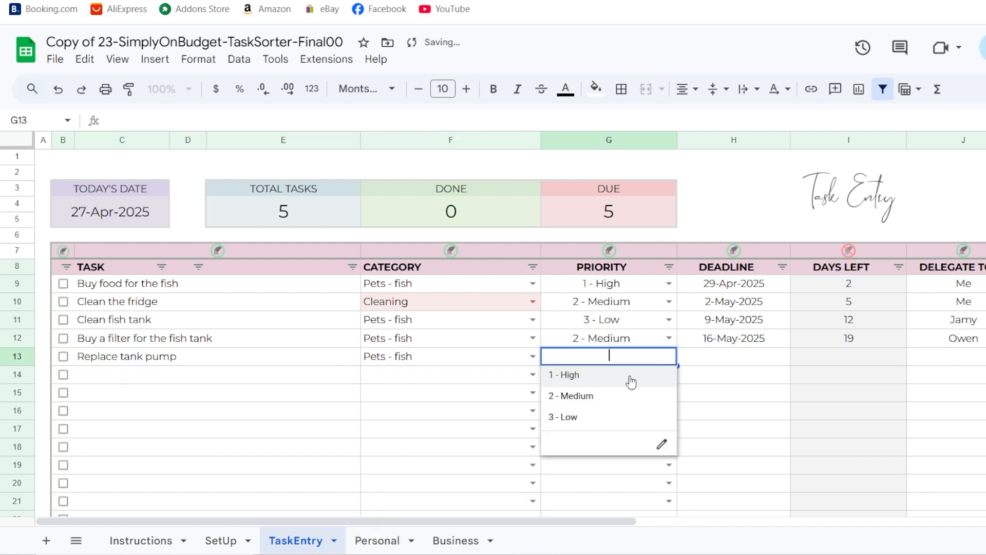
left_click(590, 377)
Set the tank pump task's deadline to 30-Apr-2025 and delegate it to "me"
double_click(740, 371)
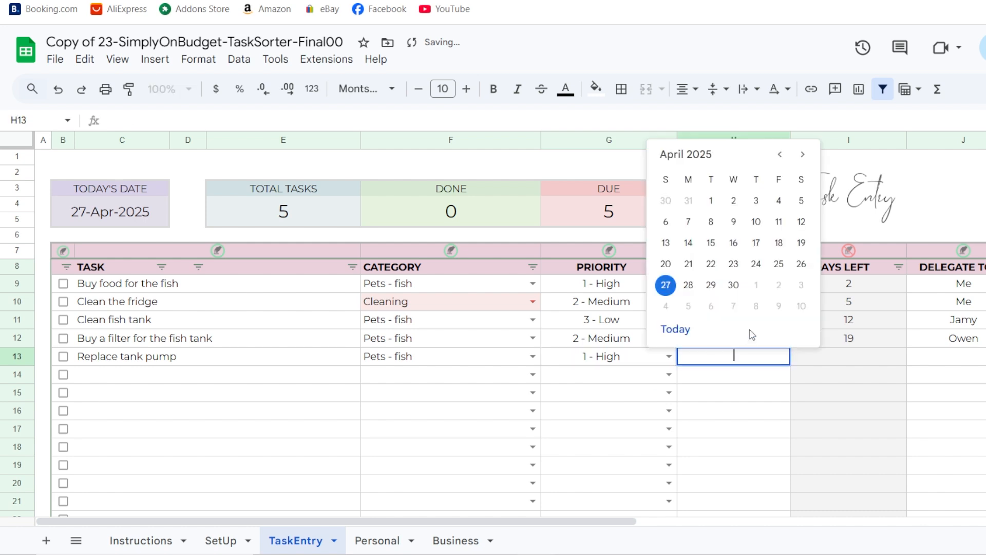
left_click(735, 285)
left_click(940, 358)
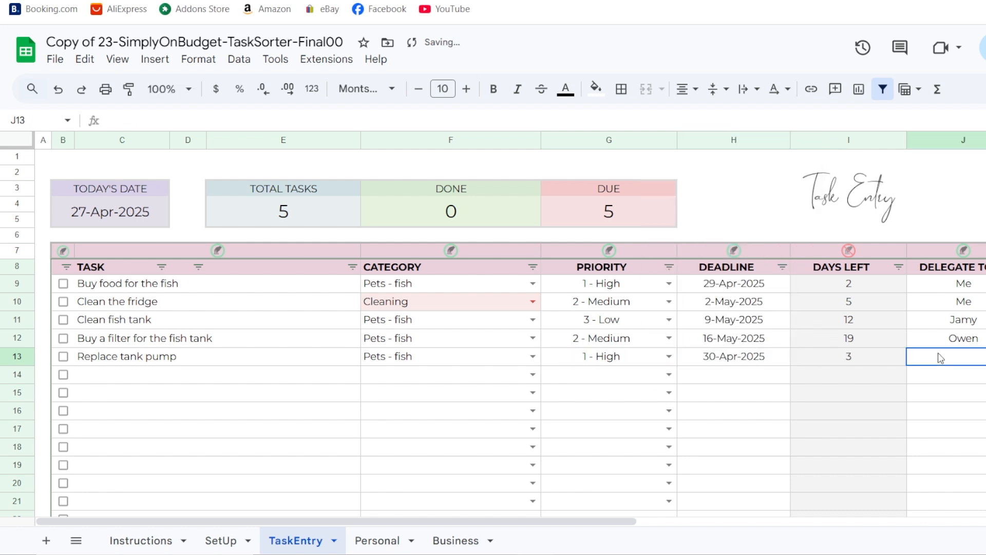
type("me")
key("Return")
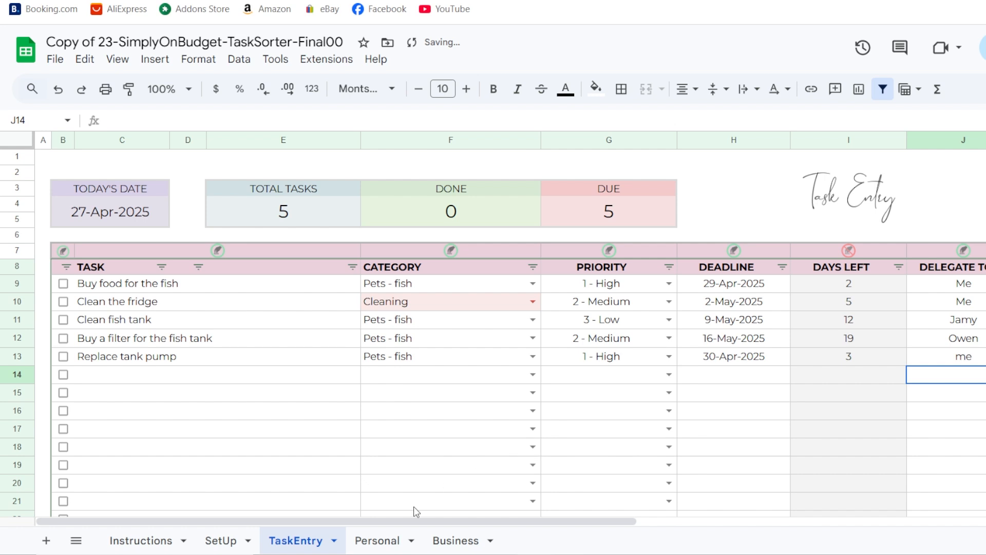
Examine how the tasks are sorted on the Personal sheet and which category sections the Business sheet contains
left_click(379, 540)
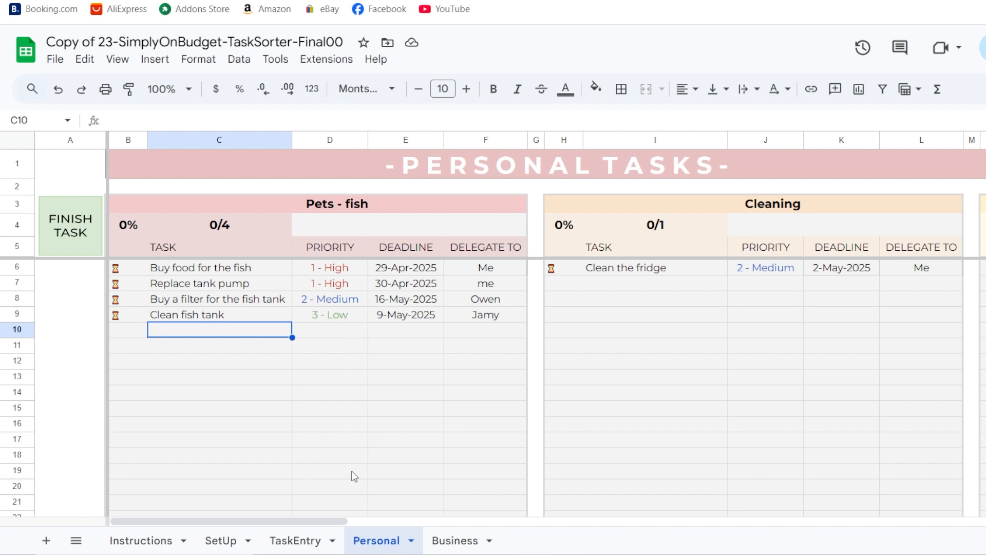
left_click_drag(331, 520, 283, 503)
left_click_drag(329, 522, 281, 487)
left_click(287, 539)
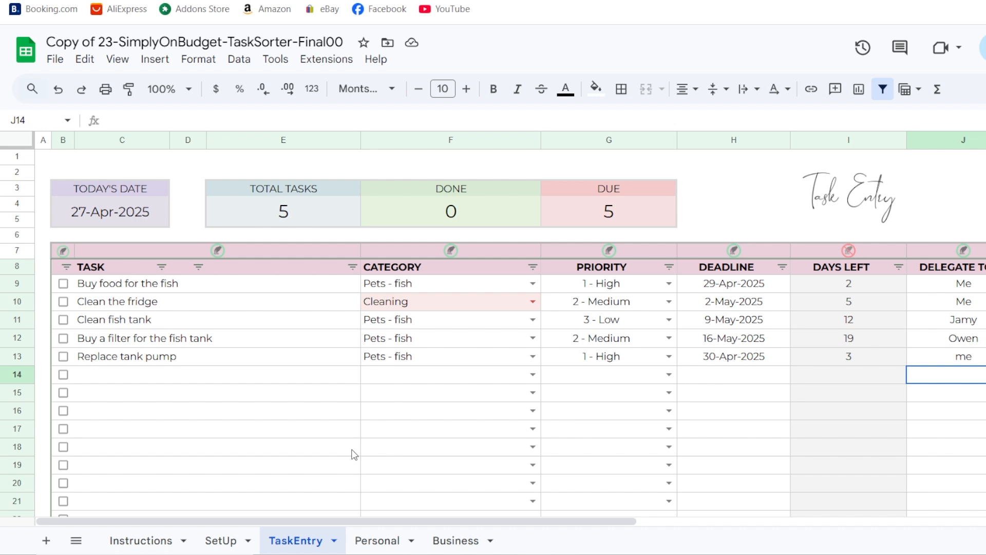
left_click(386, 539)
left_click(465, 543)
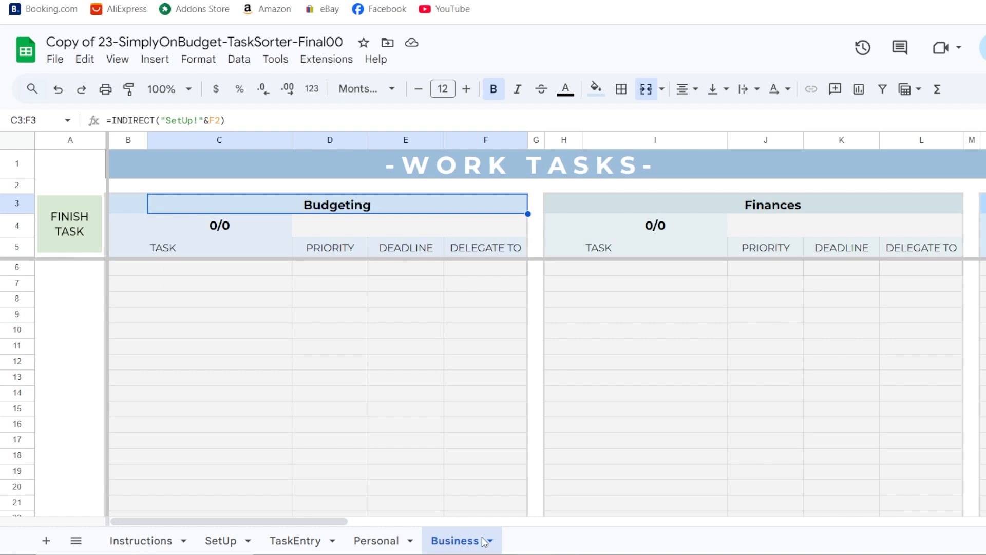
left_click(384, 541)
Enter the task "Vac the floors" in row 14 of the TaskEntry sheet
type("Va")
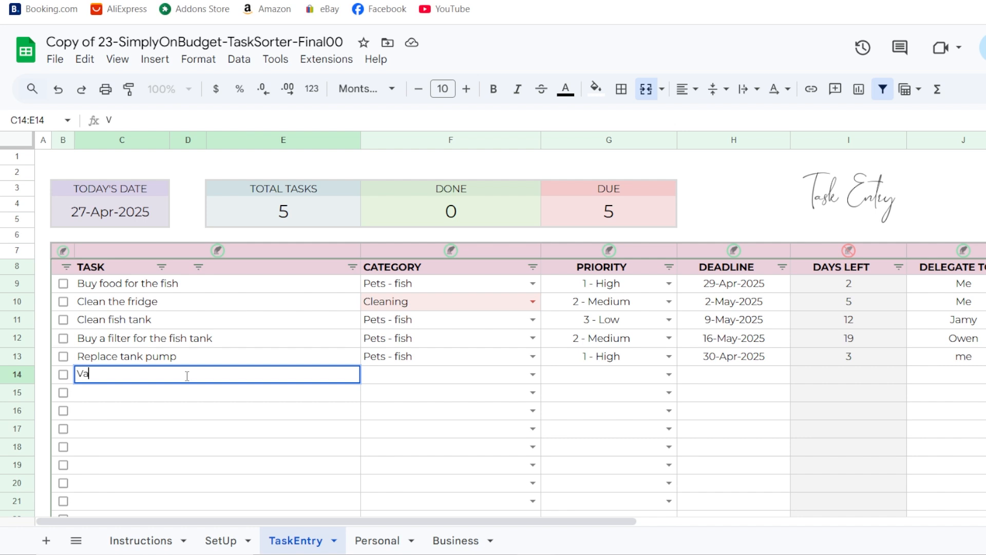
type("c the floors")
left_click(440, 375)
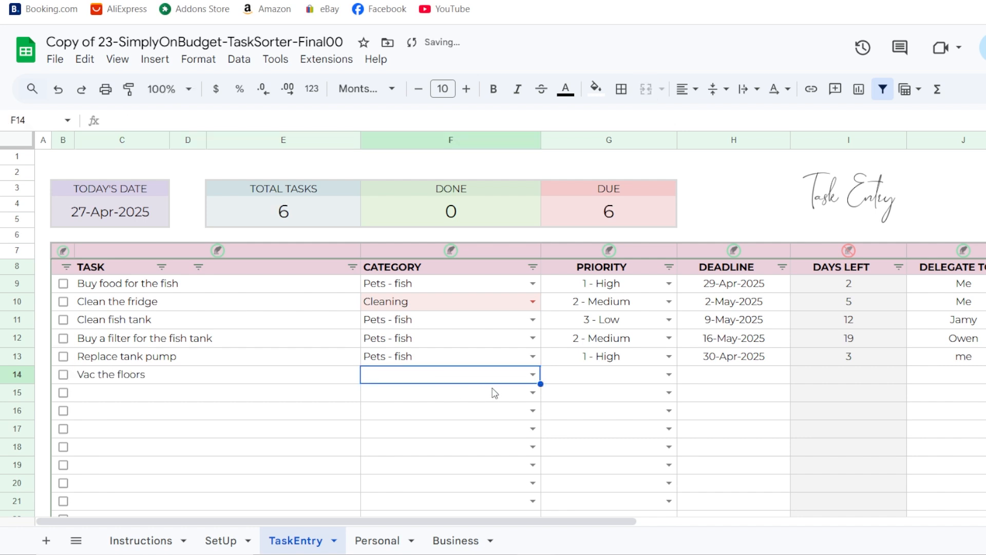
Assign the "Vac the floors" task the category "Cleaning" and the priority "1 - High"
left_click(533, 374)
left_click(415, 413)
left_click(637, 376)
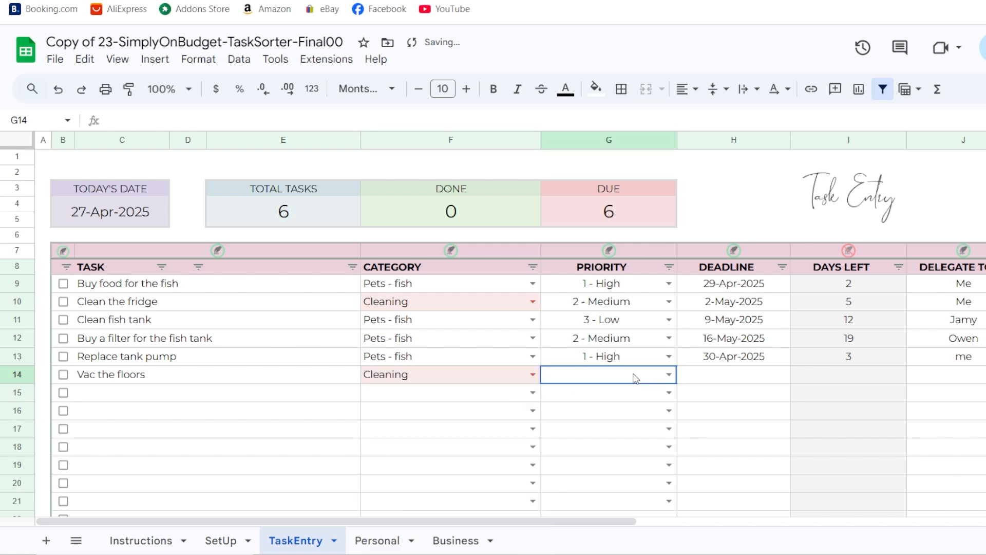
left_click(668, 374)
left_click(609, 414)
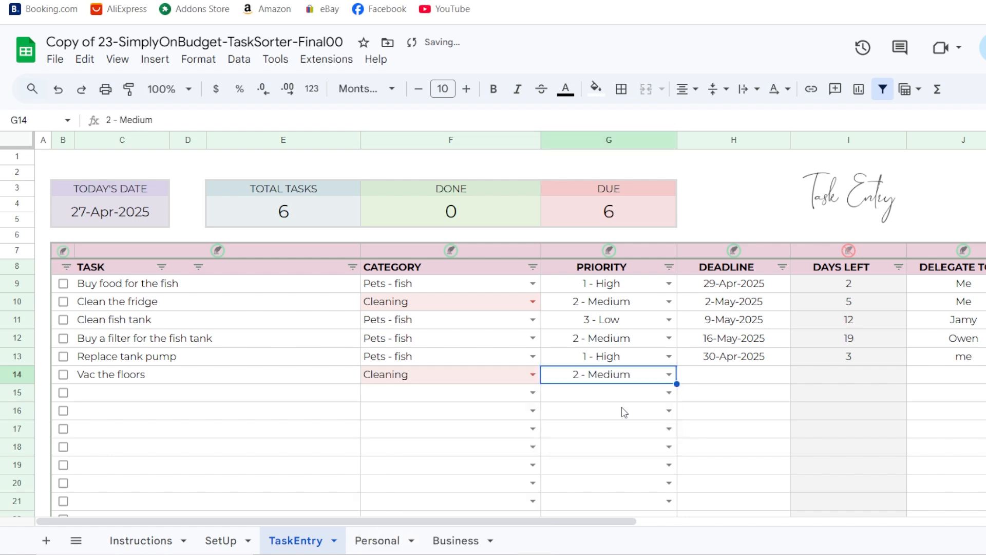
left_click(667, 375)
left_click(608, 393)
Set the "Vac the floors" deadline to 29-Apr-2025 and enter the assignee's first name in its delegate cell
left_click(721, 382)
double_click(720, 382)
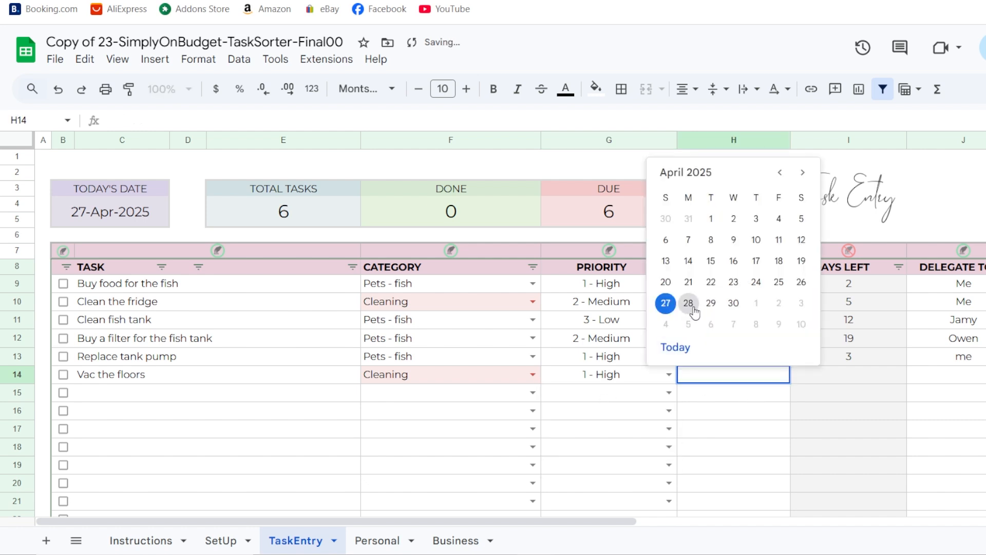
left_click(711, 305)
left_click(948, 357)
left_click(950, 373)
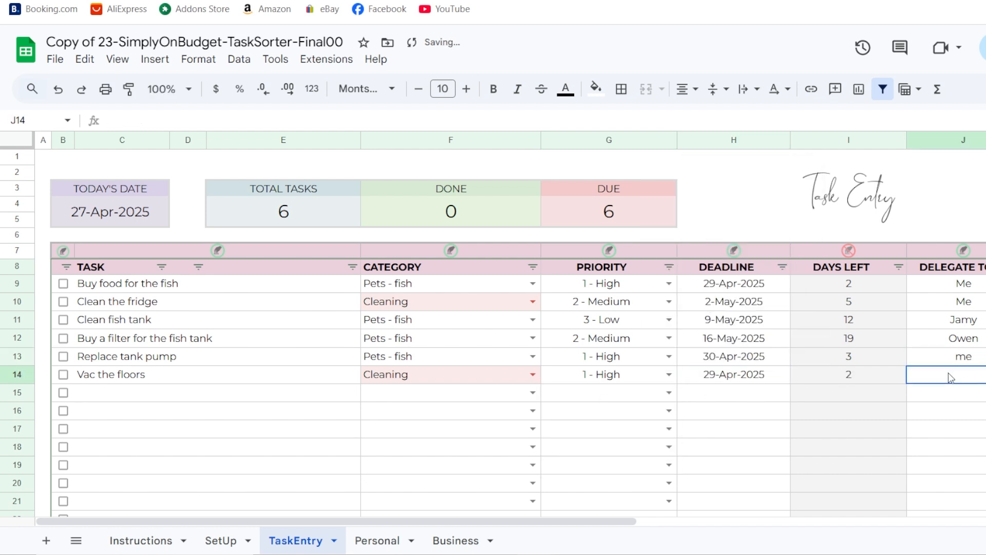
type("Owen")
key("Return")
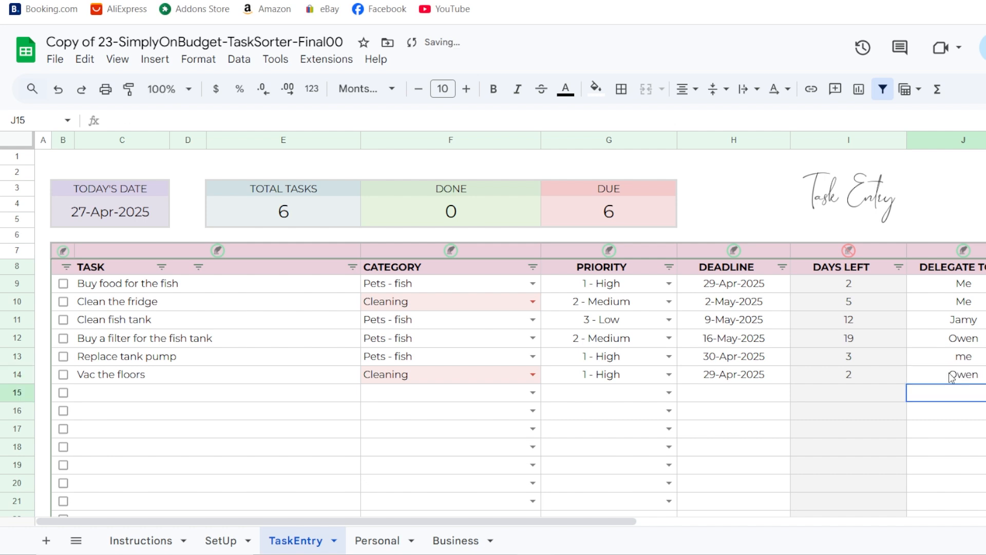
Check the order, priorities and delegates of the tasks in the Cleaning and Pets - fish sections of the Personal sheet
left_click(400, 542)
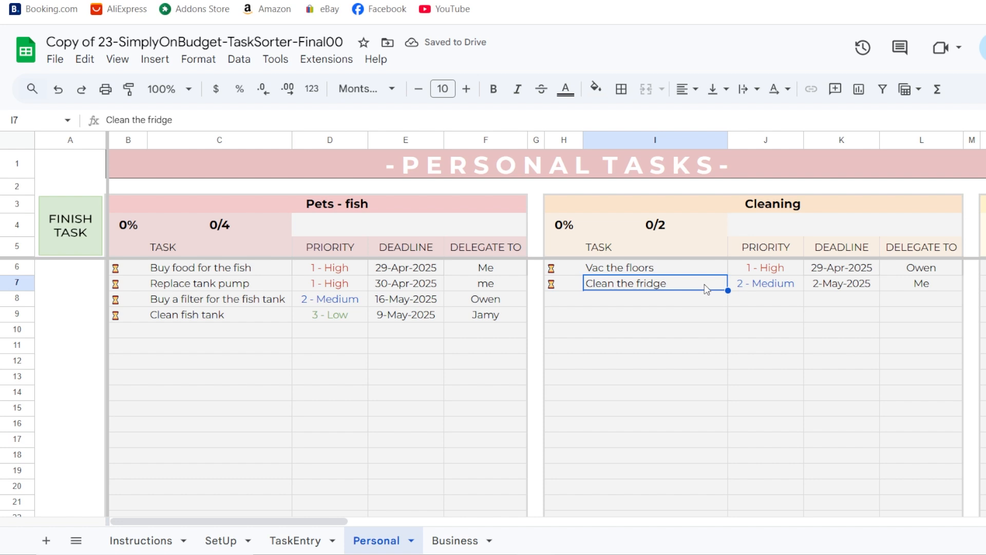
left_click_drag(763, 267, 763, 277)
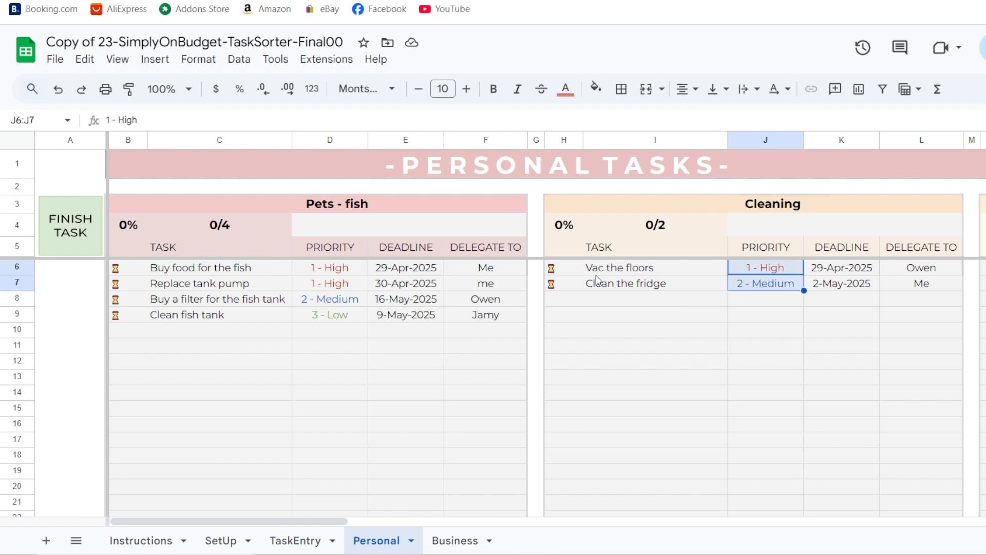
left_click(197, 268)
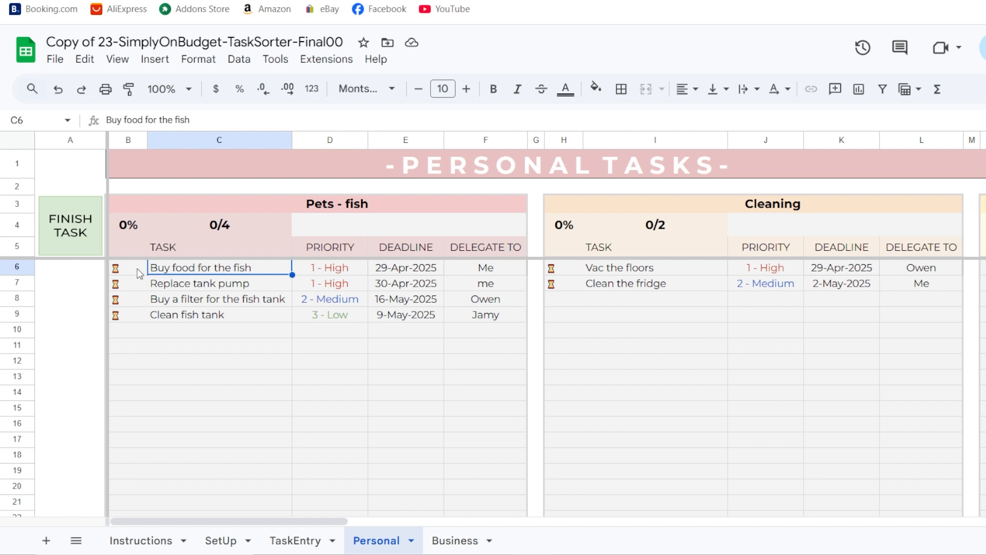
left_click_drag(138, 268, 482, 267)
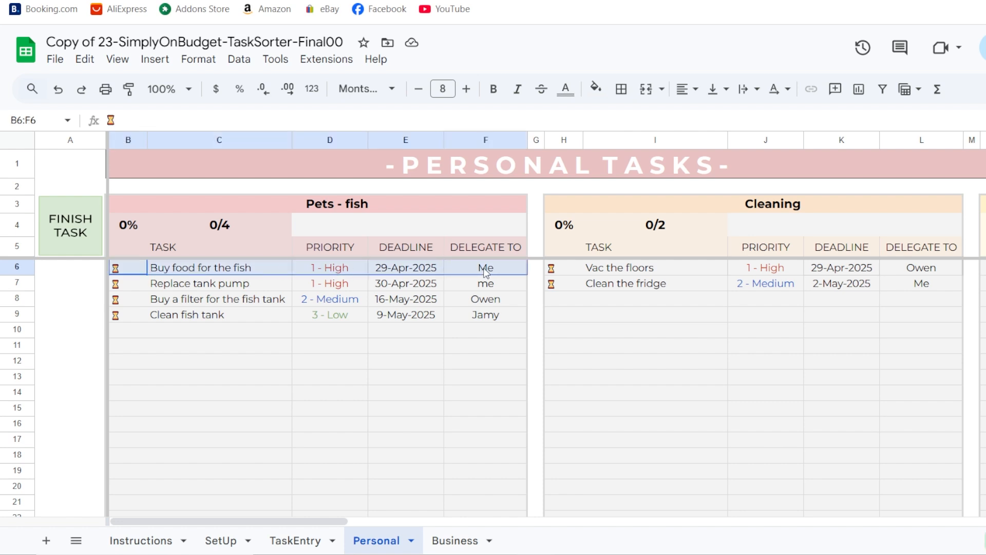
left_click(483, 268)
Mark "Buy food for the fish" as finished on the Personal sheet, authorizing the attached script to access the Google account's spreadsheets
left_click(232, 271)
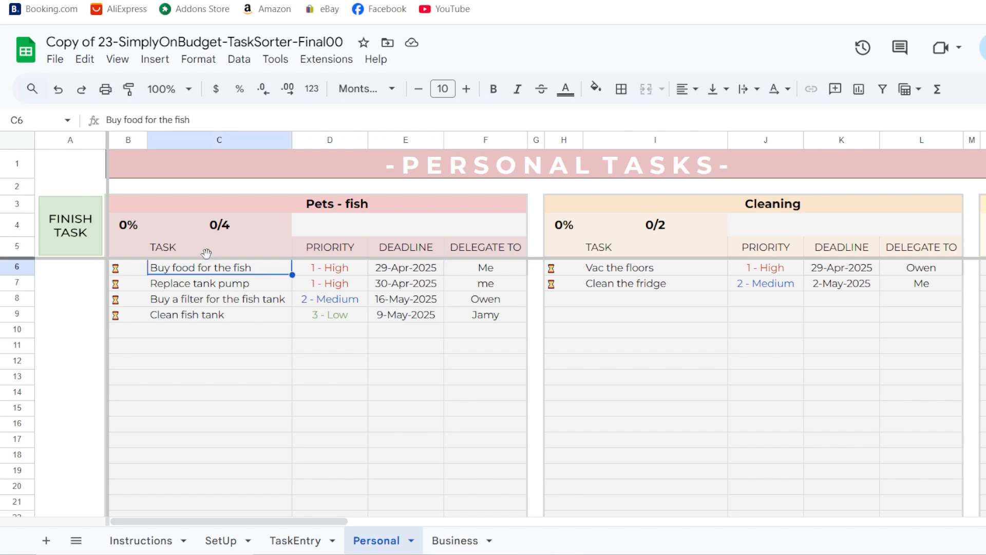
left_click(66, 230)
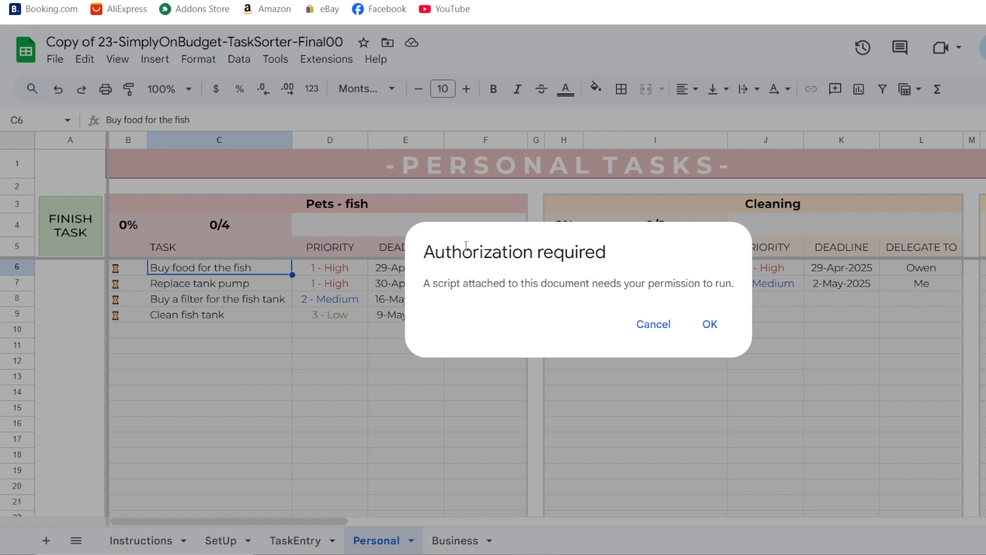
left_click(708, 327)
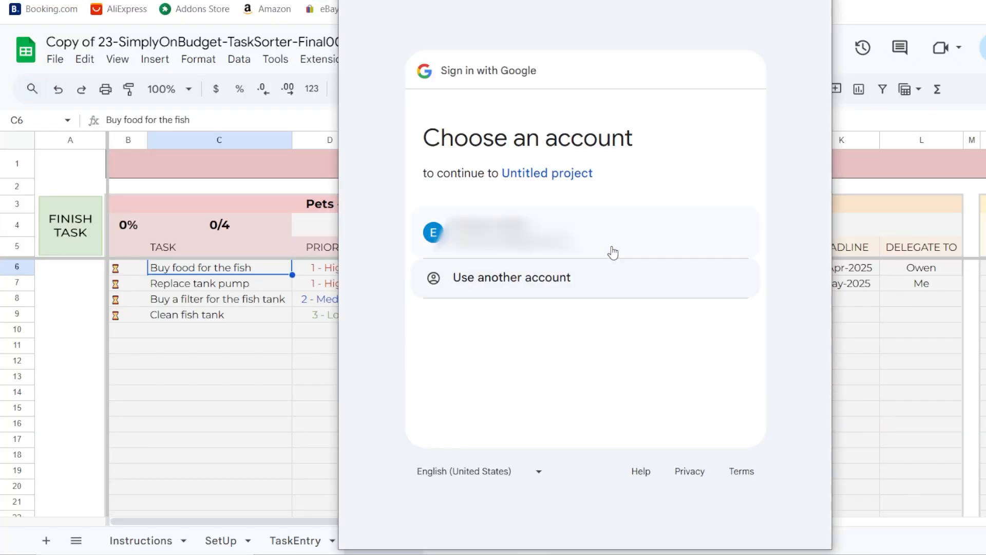
left_click(577, 241)
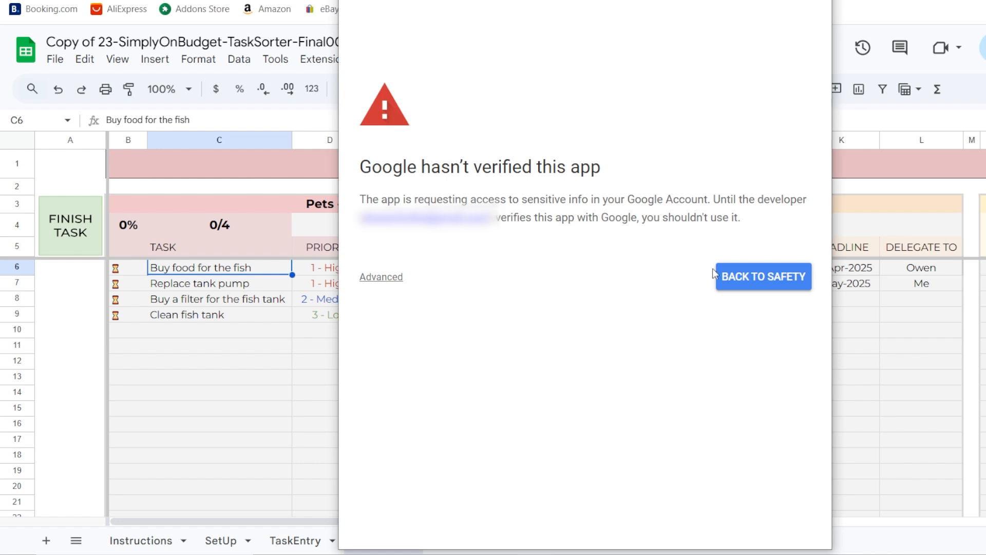
left_click(385, 281)
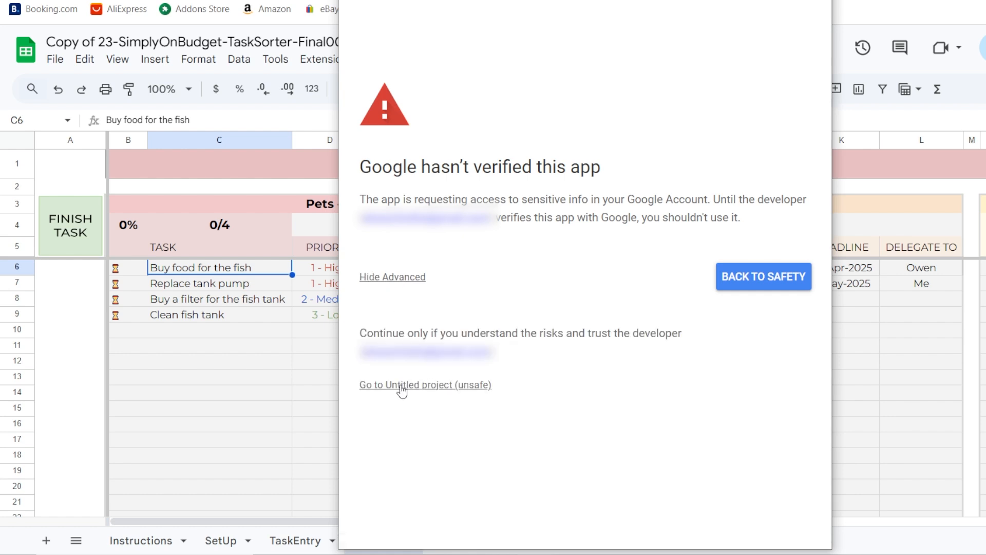
left_click(426, 389)
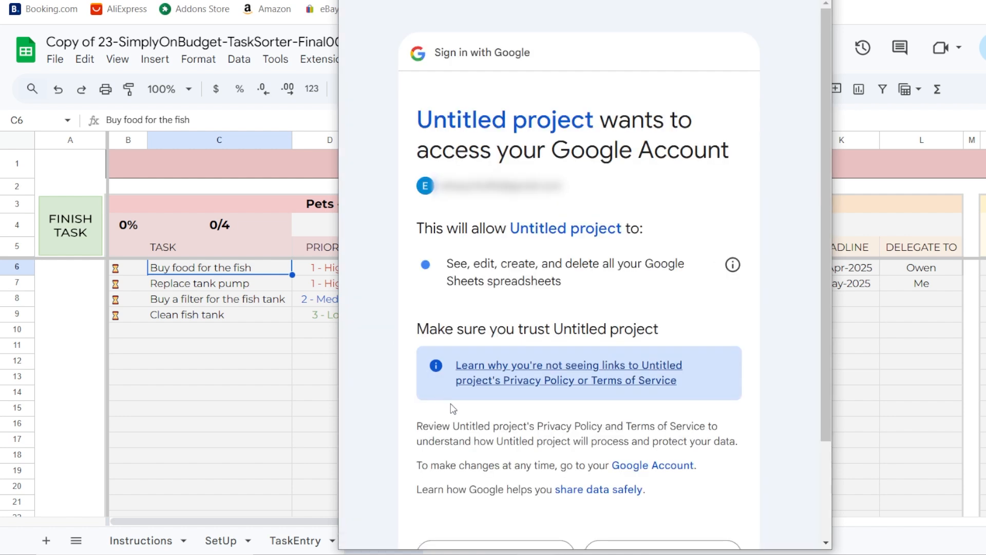
scroll(574, 344, "down", 3)
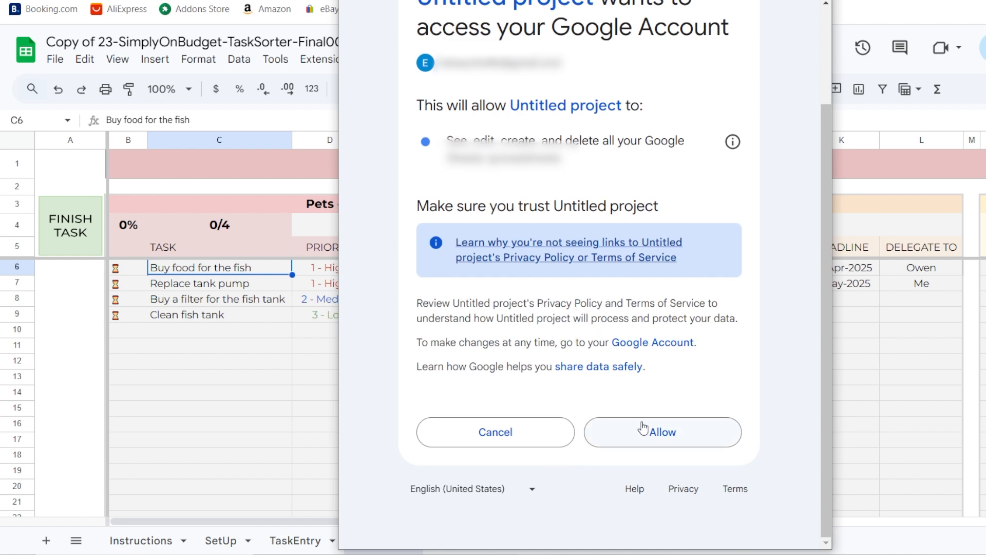
left_click(667, 437)
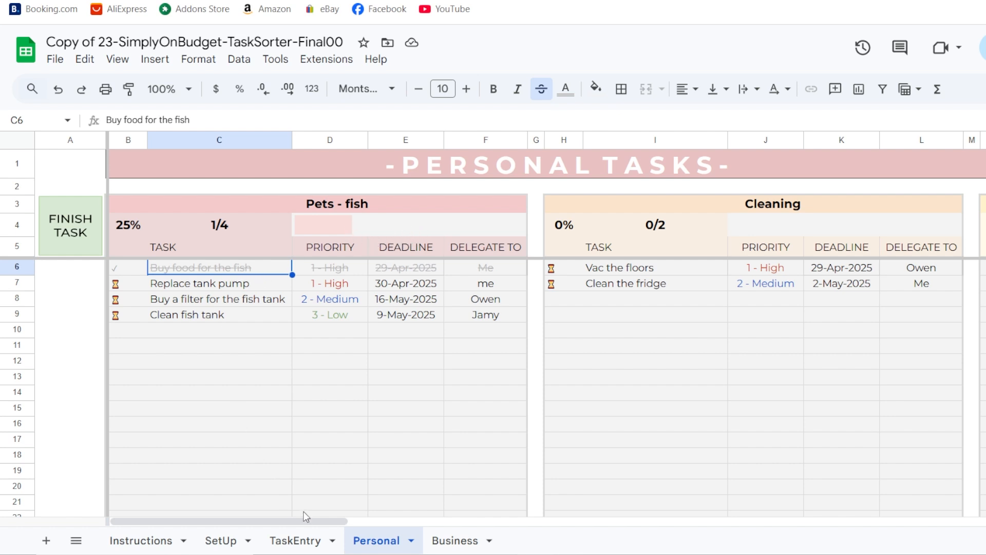
Compare how the finished "Buy food for the fish" task is recorded on the TaskEntry and Personal sheets
left_click(309, 542)
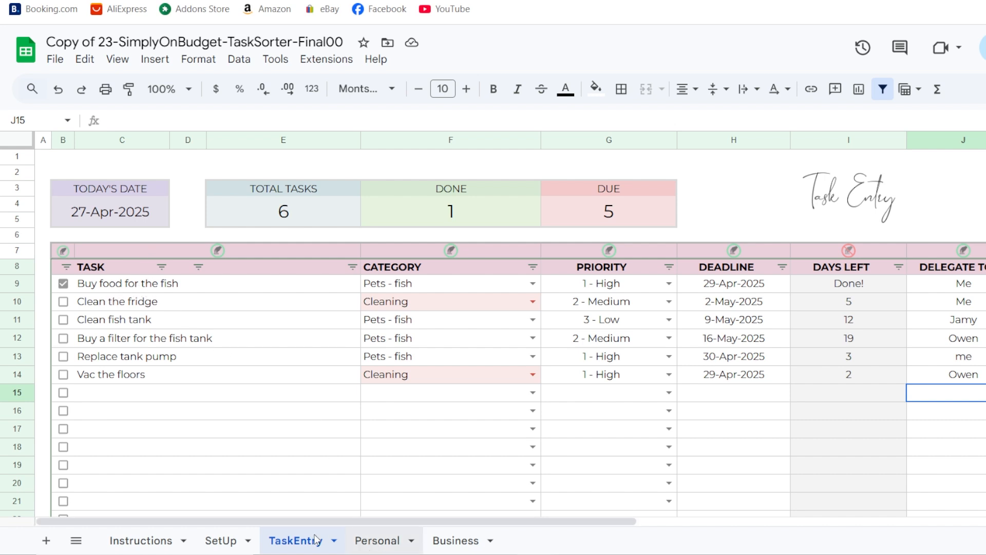
left_click(378, 547)
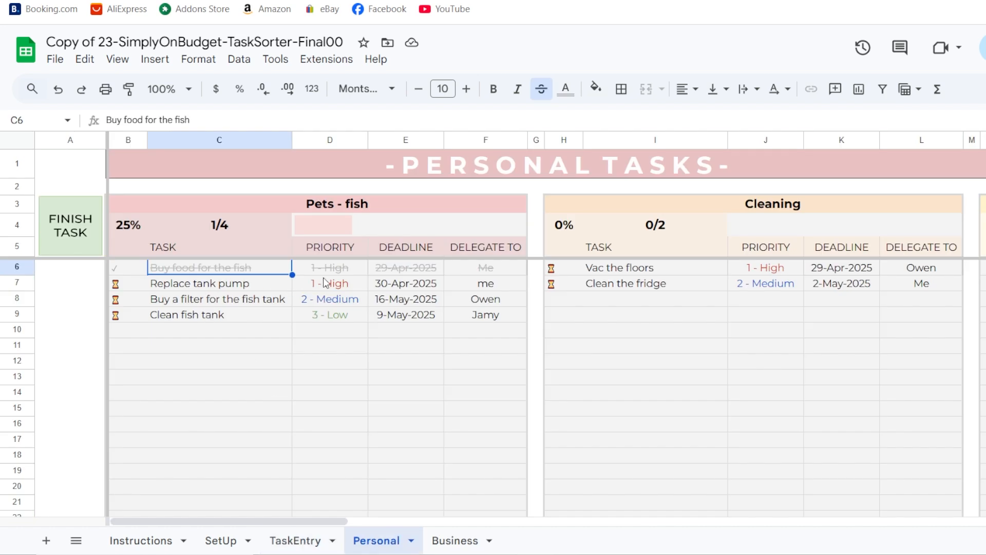
left_click(298, 541)
left_click(380, 540)
Mark the tasks "Replace tank pump", "Buy a filter for the fish tank" and "Clean fish tank" as finished on the Personal sheet
left_click(322, 286)
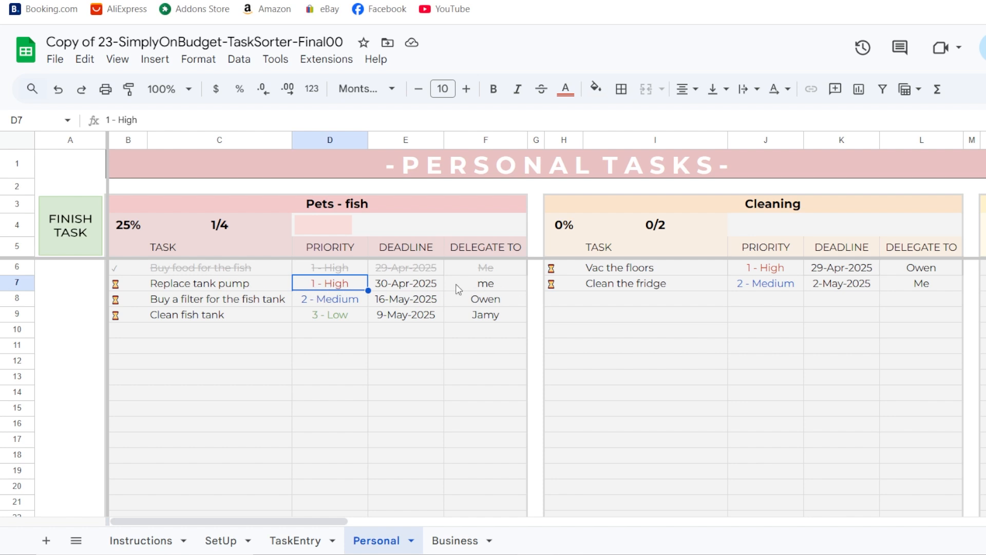
left_click(63, 235)
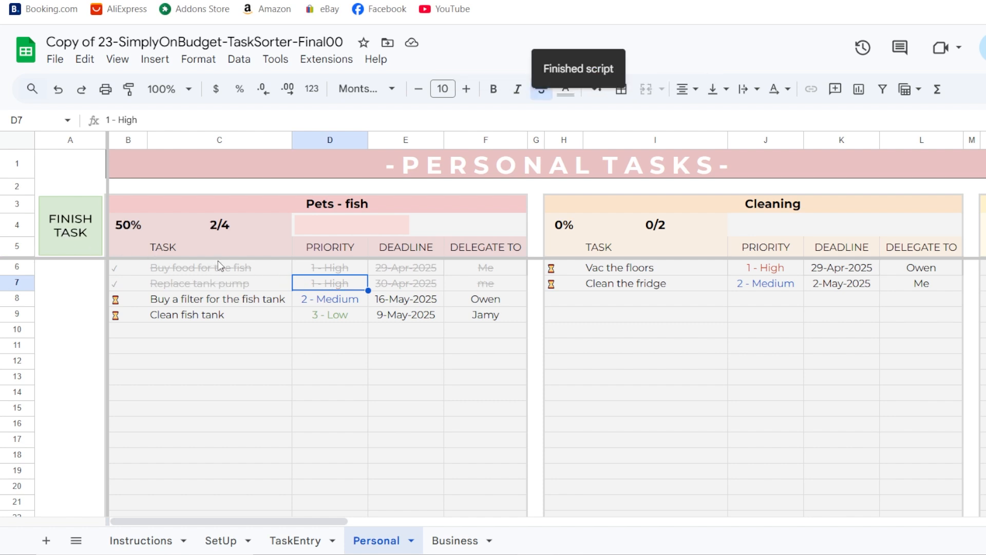
left_click(333, 302)
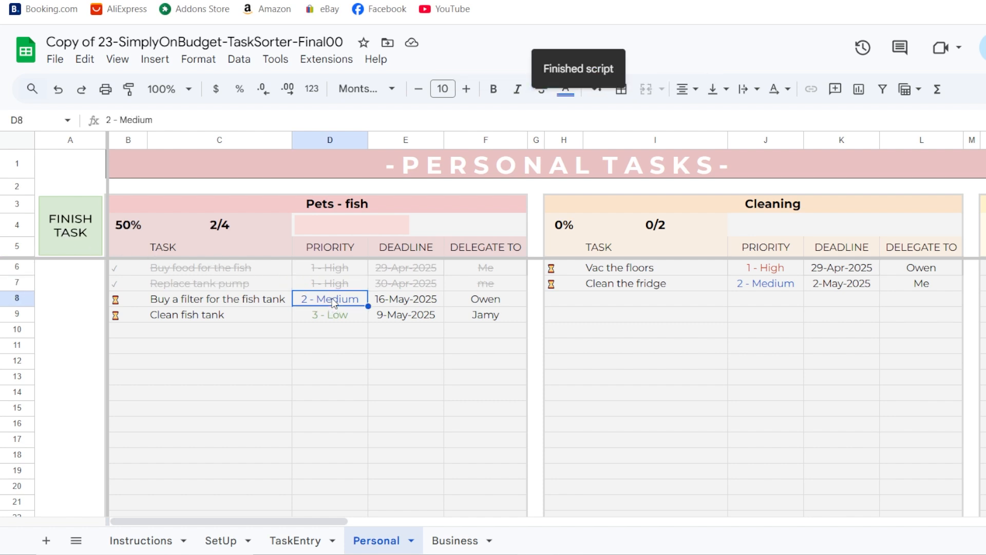
left_click(240, 302)
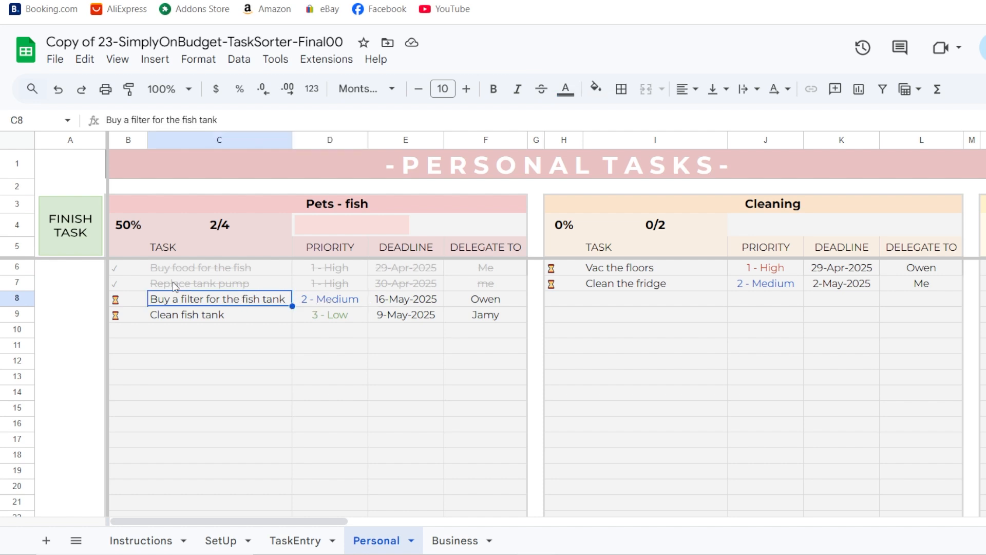
left_click(77, 235)
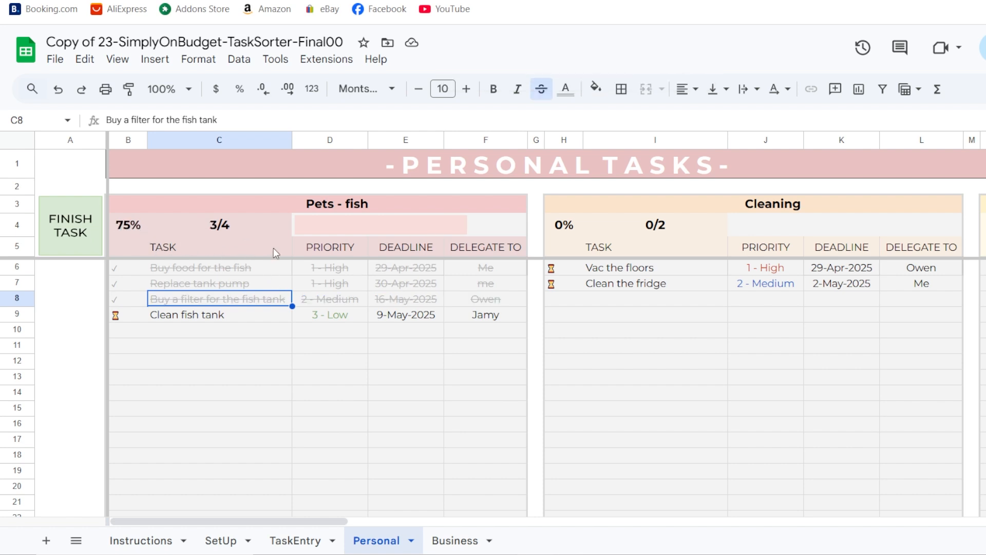
left_click(221, 314)
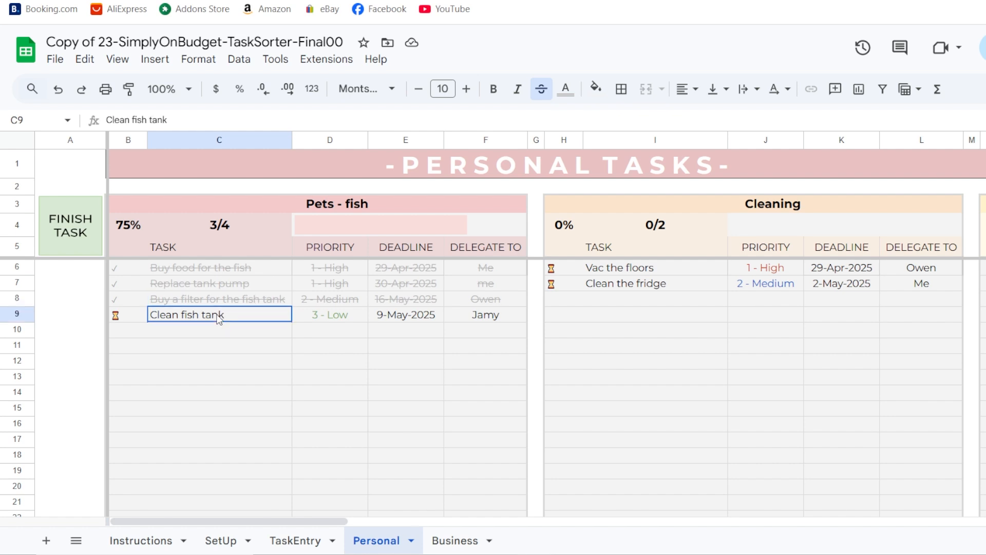
left_click(87, 231)
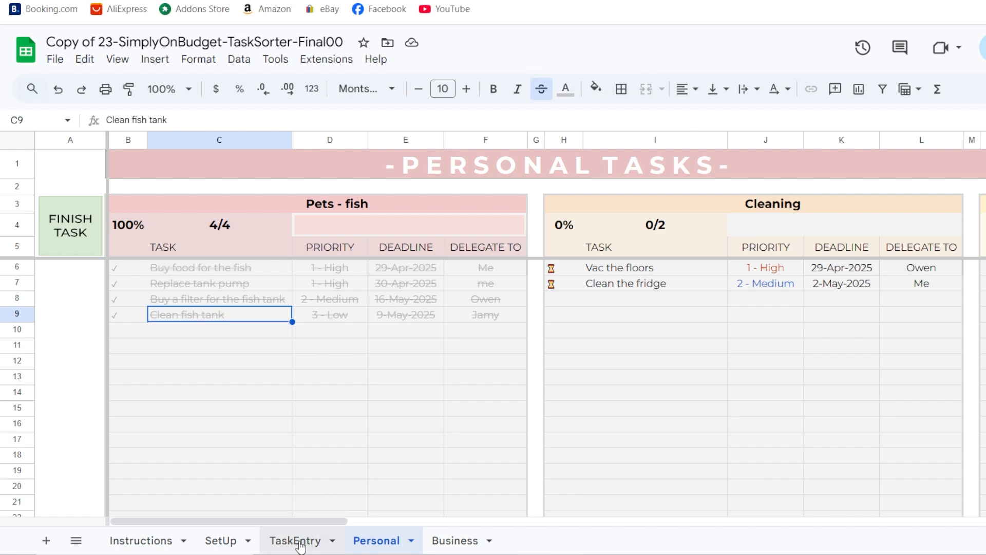
Delete the "Replace tank pump" row from the TaskEntry sheet
left_click(301, 541)
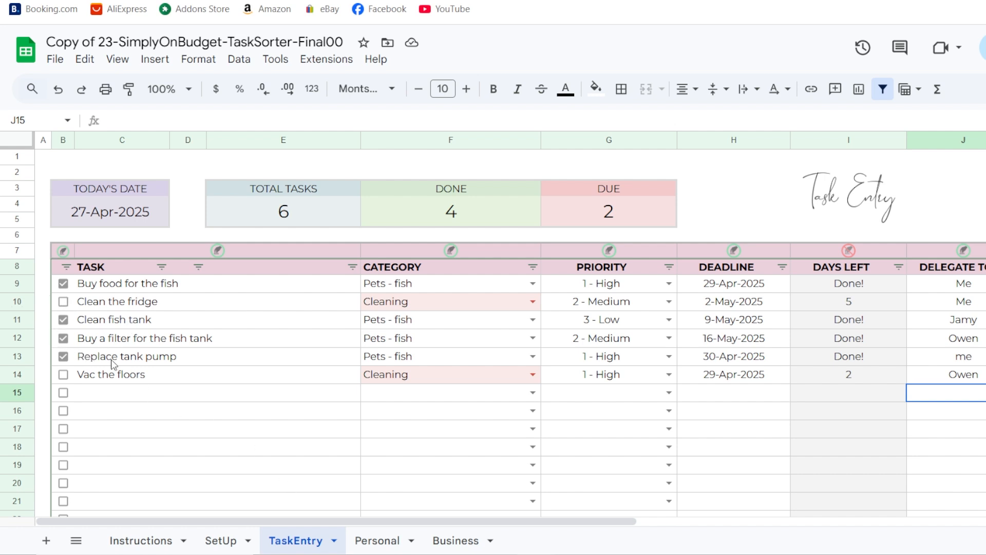
left_click(19, 356)
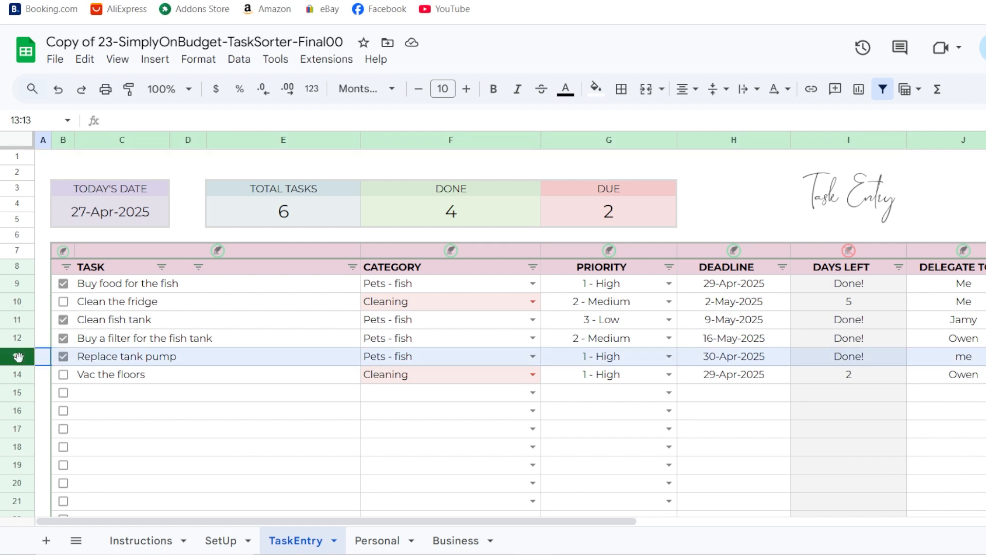
right_click(19, 356)
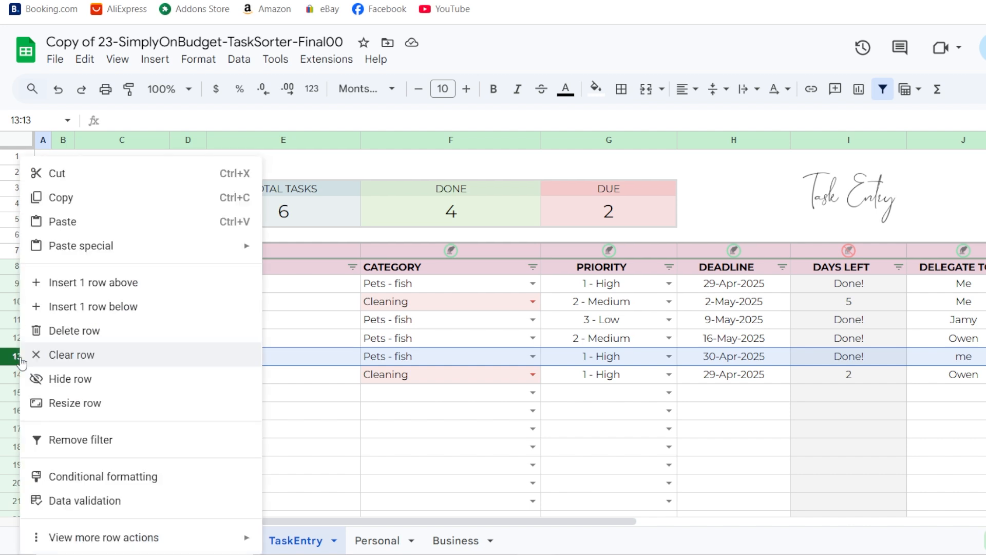
left_click(74, 333)
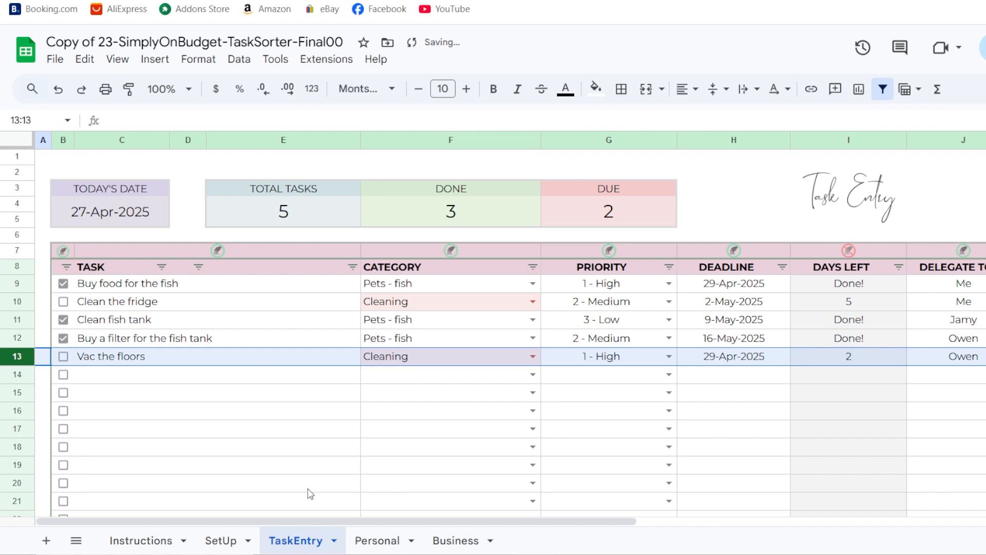
Review the remaining Pets - fish tasks on the Personal sheet and compare them with the TaskEntry and Business sheets
left_click(378, 540)
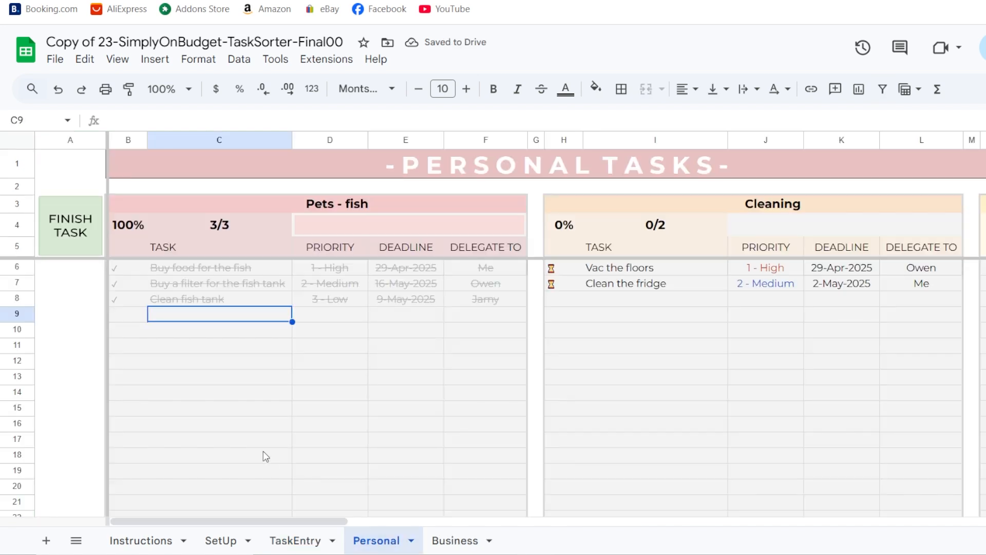
left_click(201, 301)
triple_click(209, 295)
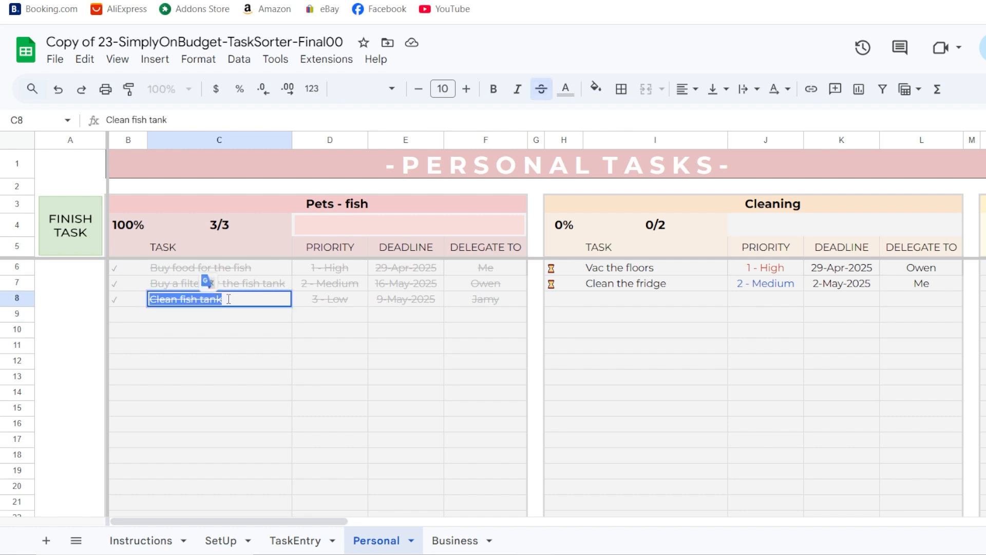
key("Return")
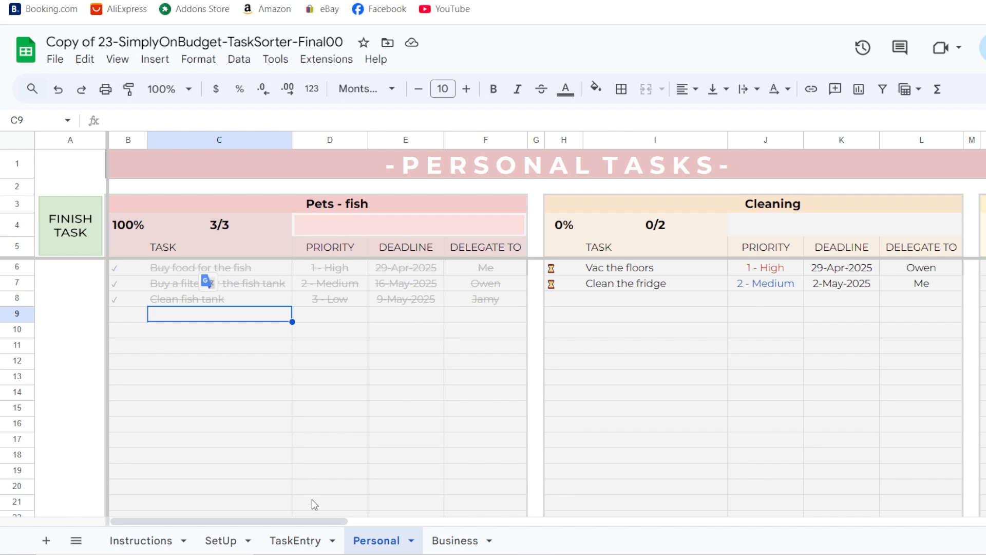
left_click(308, 540)
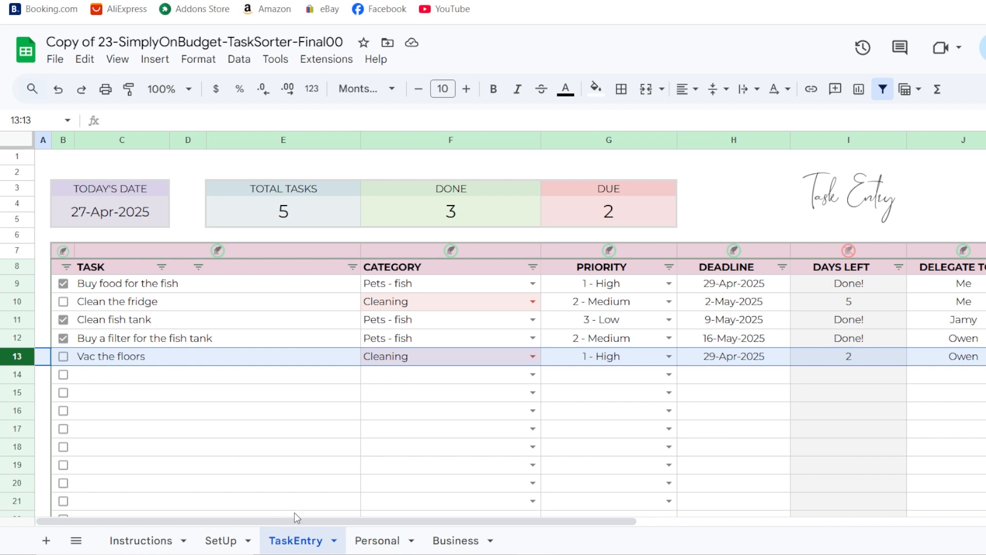
left_click(383, 543)
left_click(459, 542)
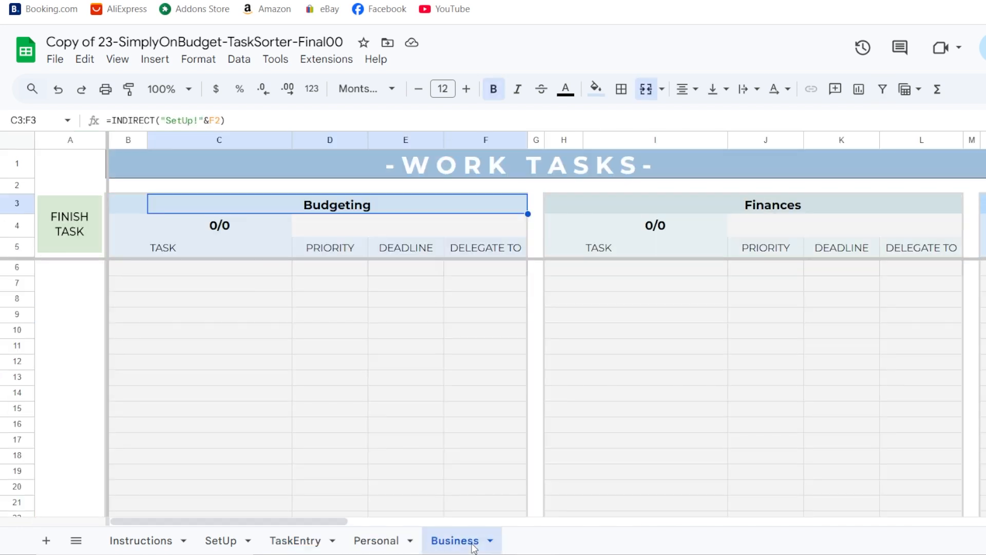
left_click(369, 543)
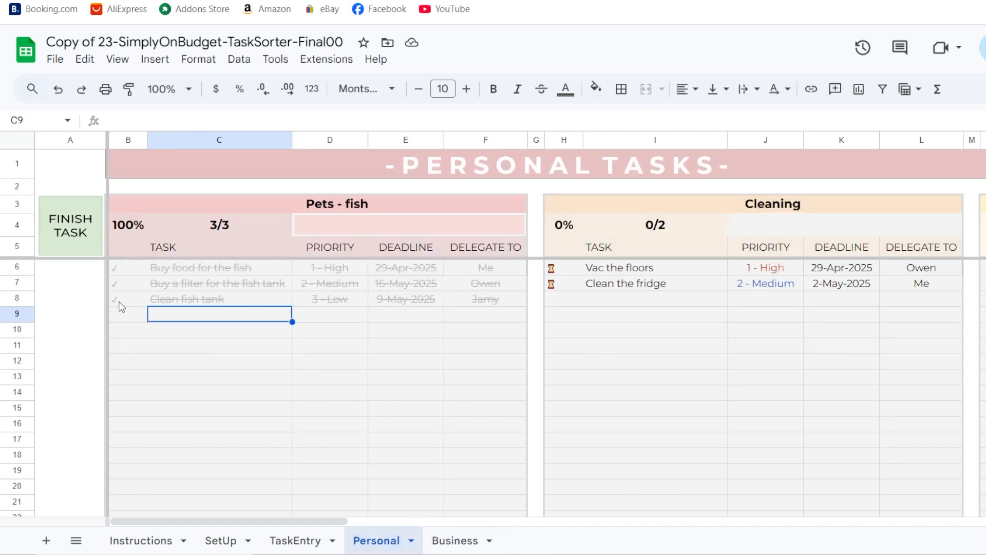
Return "Clean fish tank", "Buy a filter for the fish tank" and "Buy food for the fish" to unfinished on the Personal sheet
left_click(165, 300)
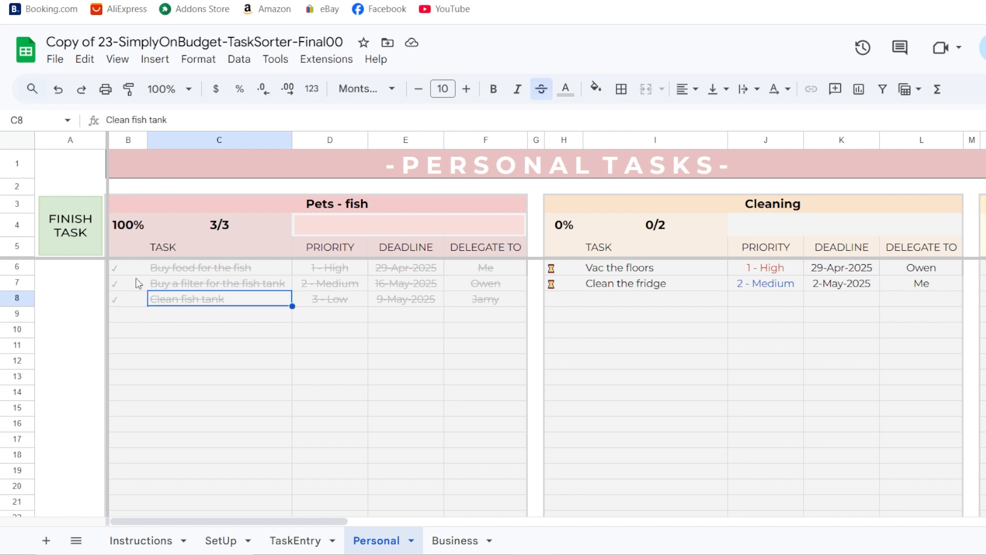
left_click(60, 222)
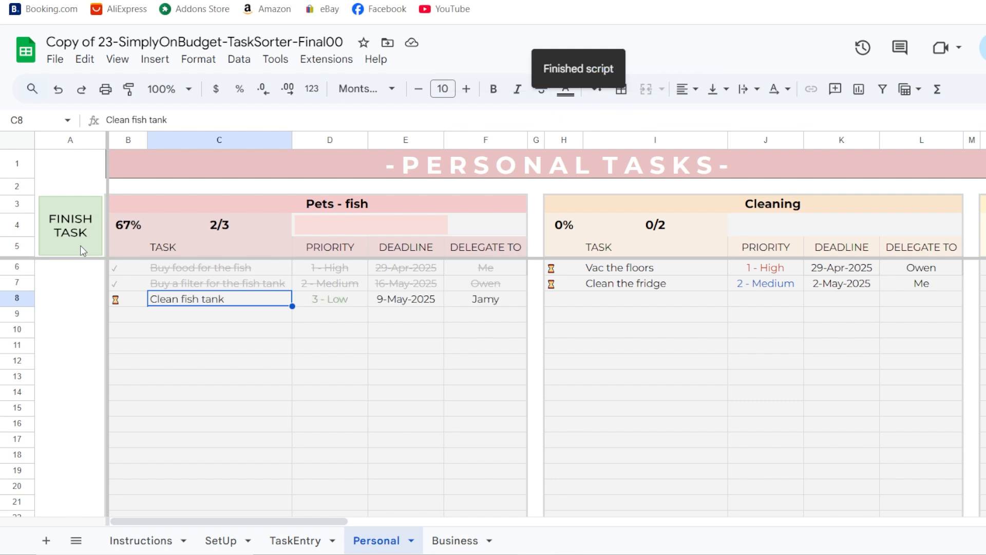
left_click(211, 280)
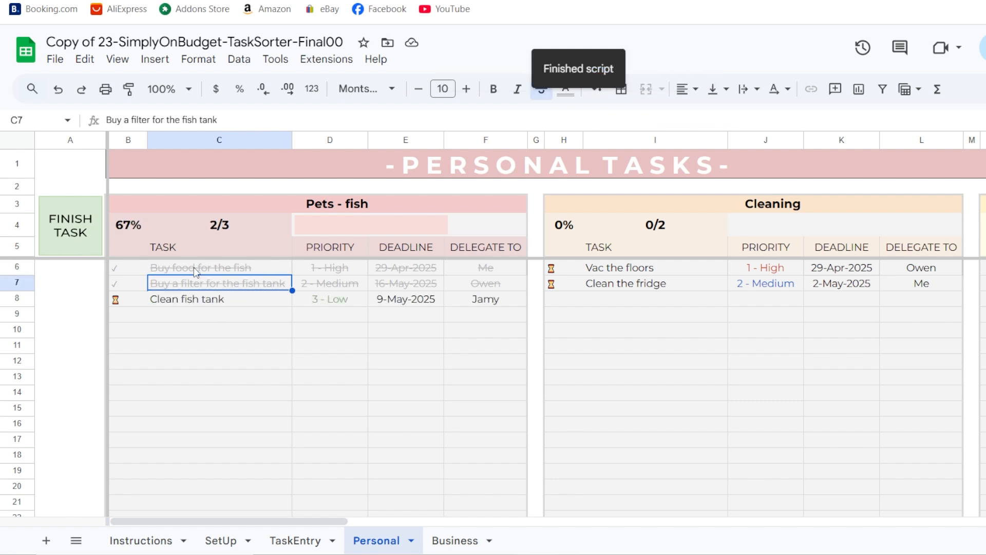
left_click(85, 232)
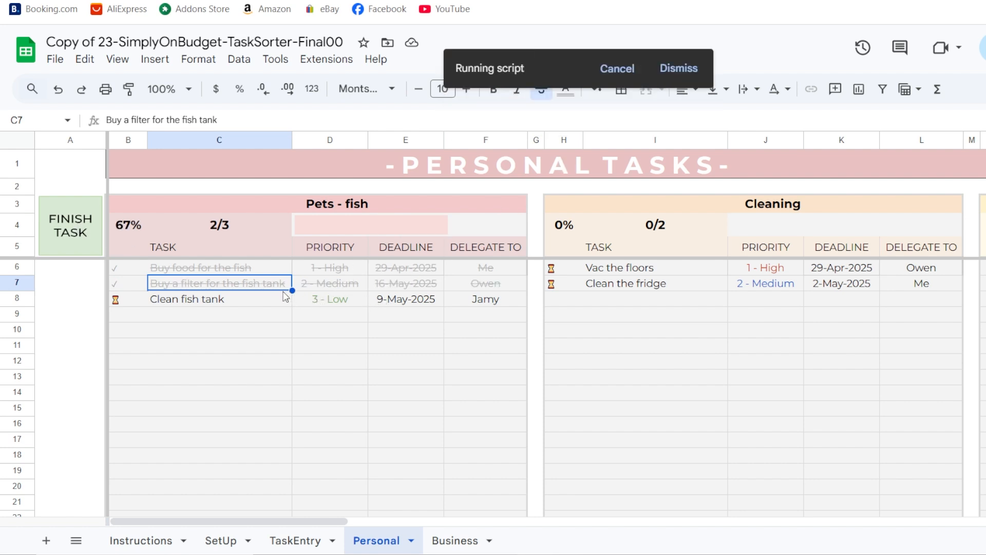
left_click(59, 230)
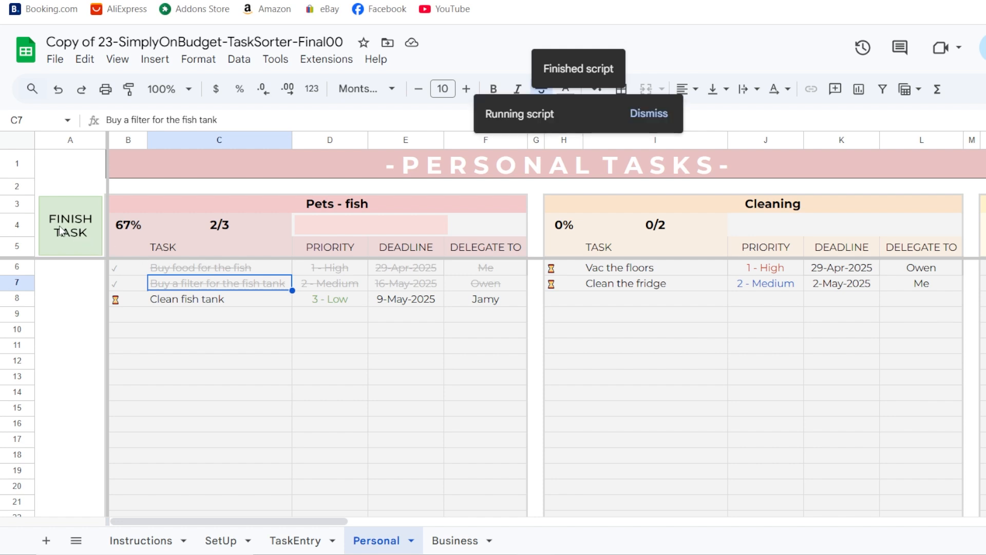
left_click(204, 267)
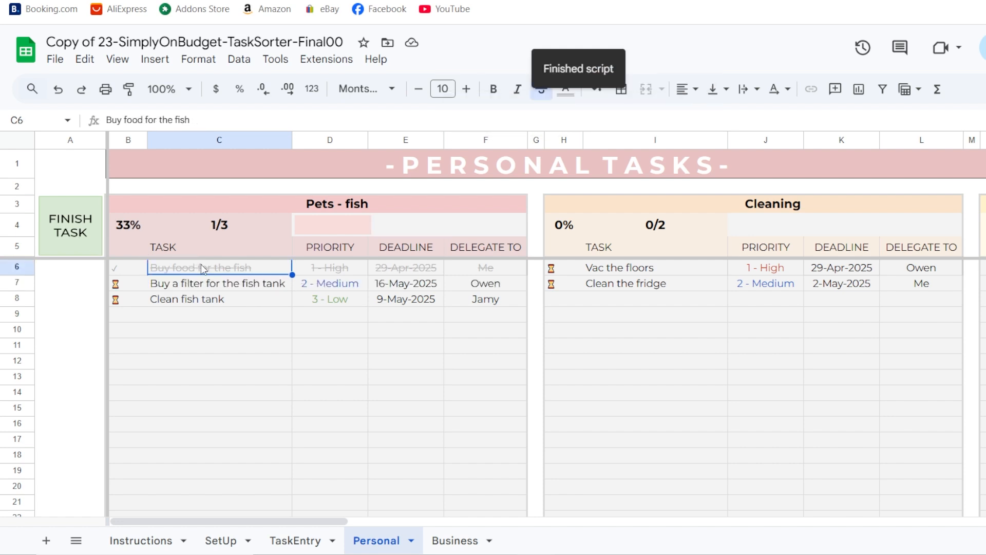
left_click(59, 230)
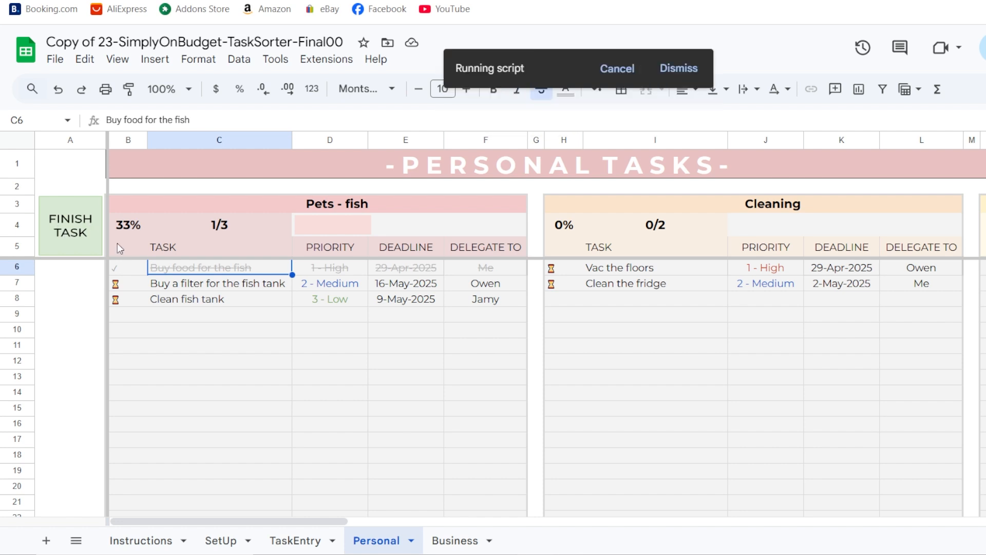
left_click(319, 365)
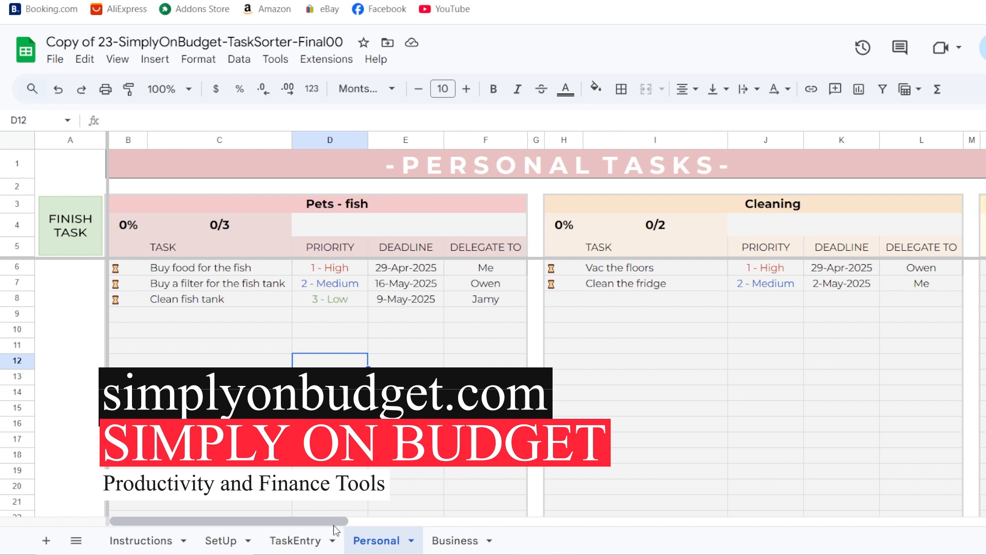
Mark the reopened "Buy food for the fish" task in the Pets - fish section as finished again
left_click(214, 268)
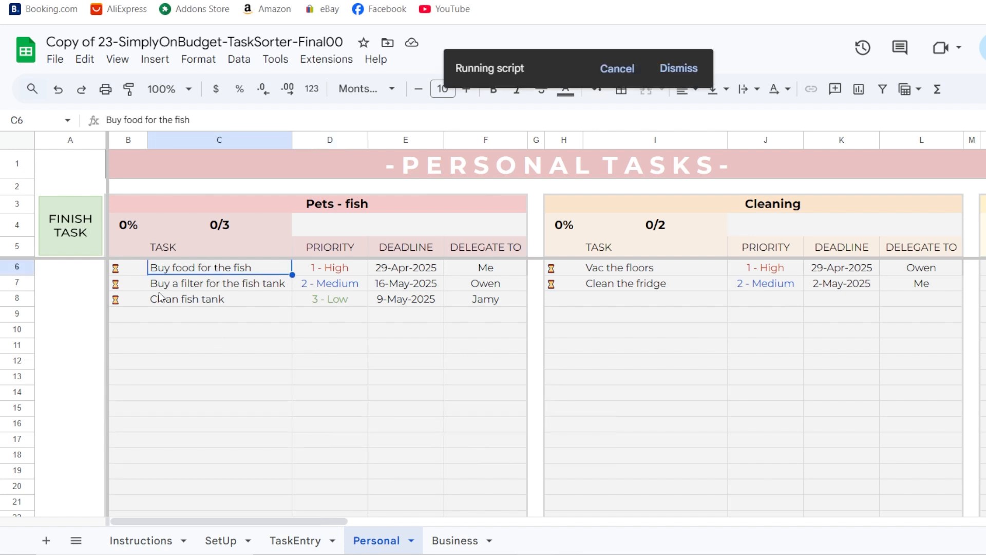